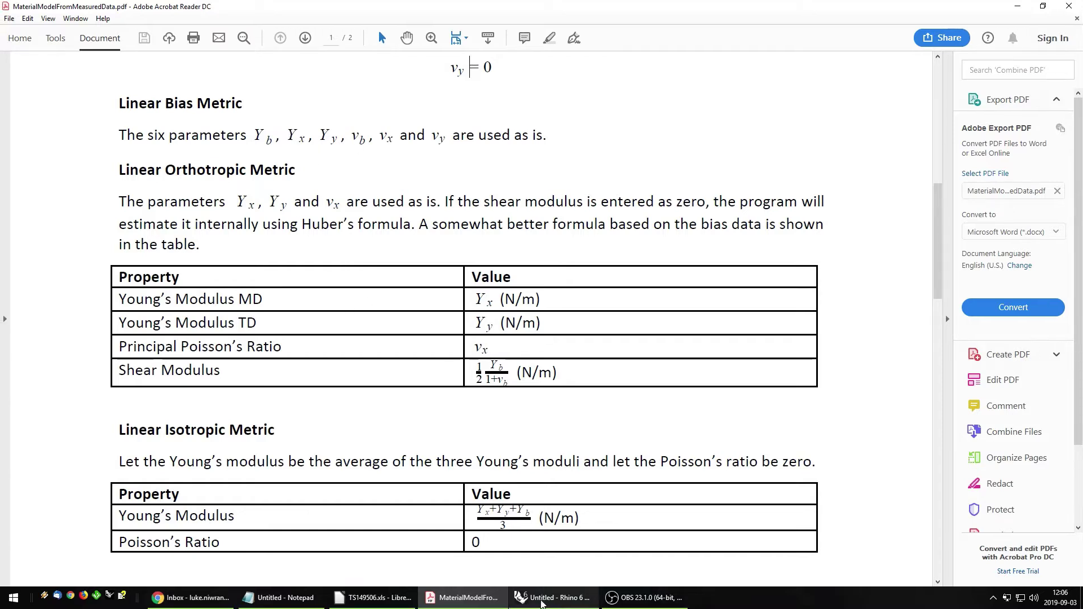
- Switch to Rhino 6, open the Material Editor and name the material New Material
click(540, 599)
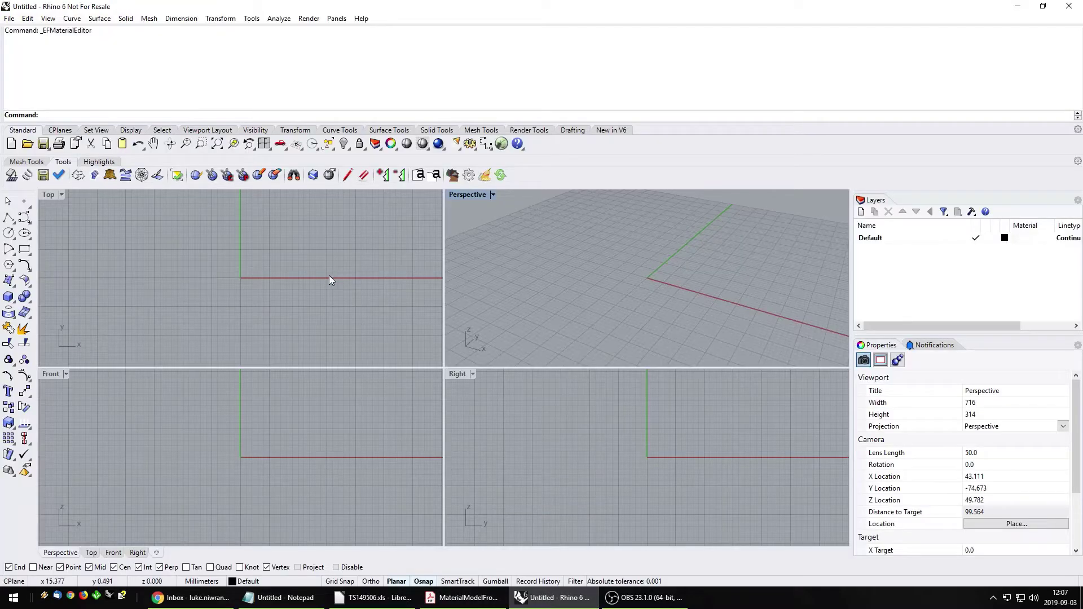
click(453, 177)
click(850, 48)
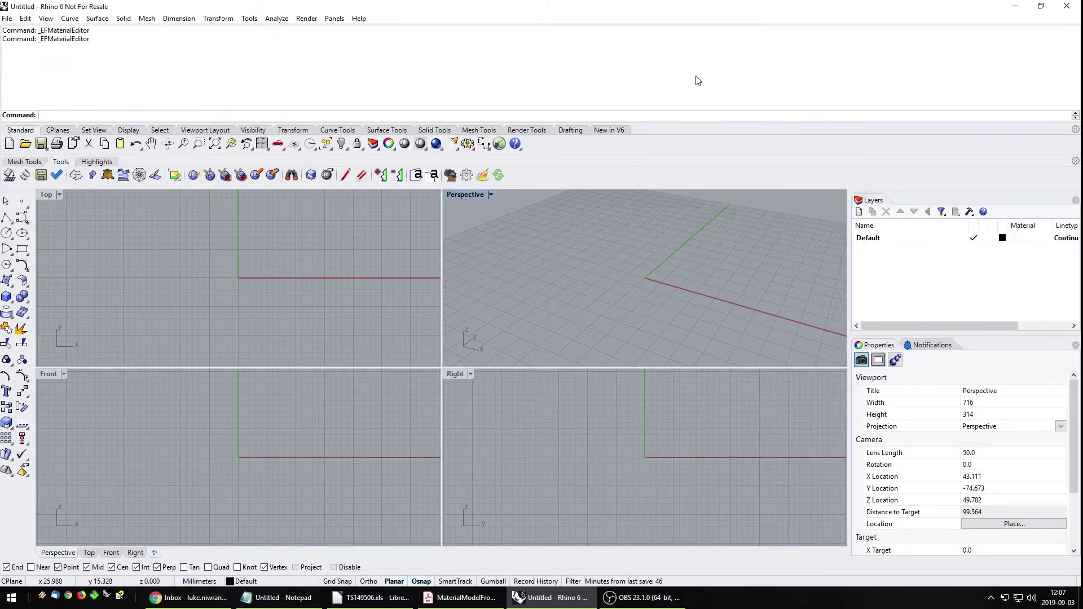
click(450, 175)
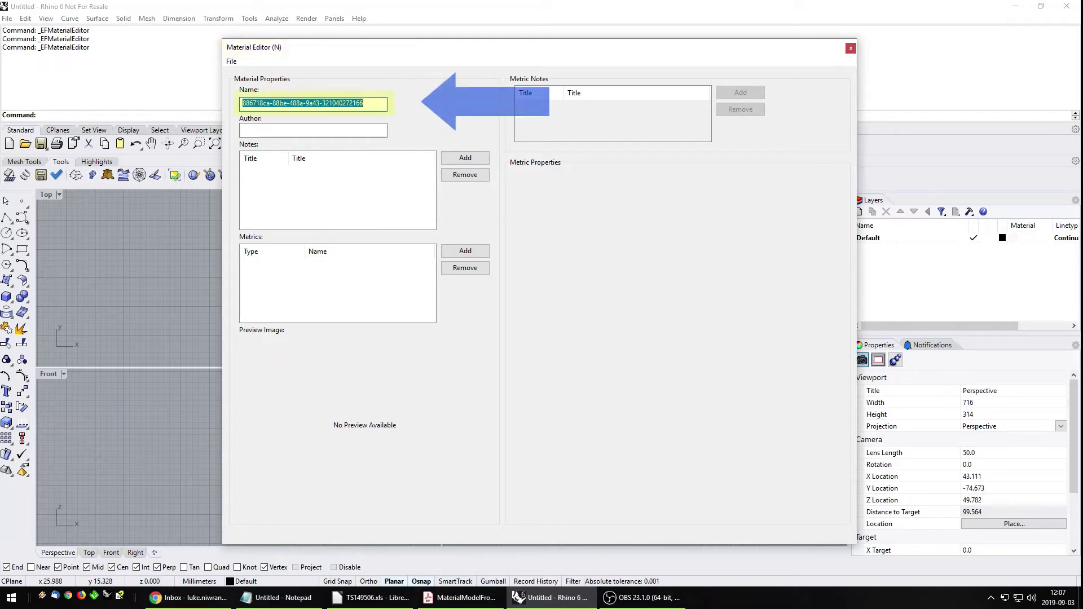
text(New Material)
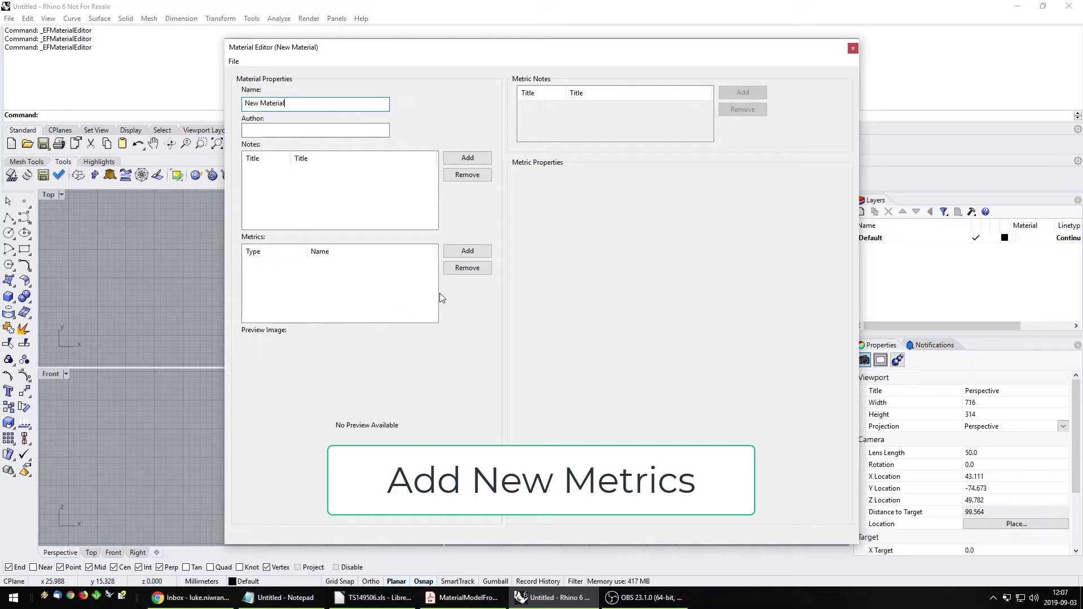
- Add a Linear Isotropic metric to the material, keeping its default name
click(467, 250)
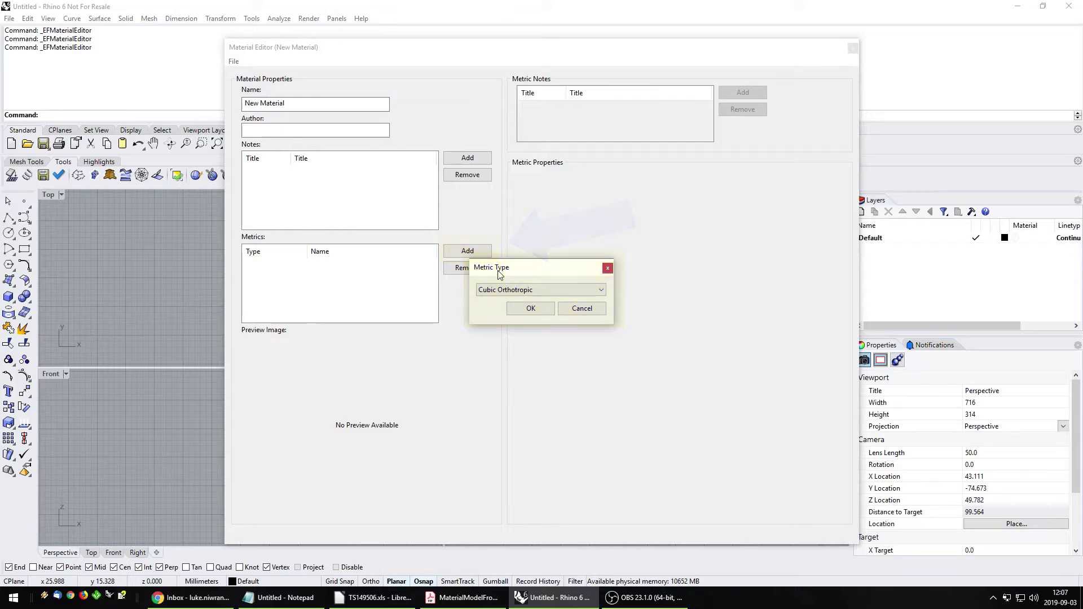
click(551, 288)
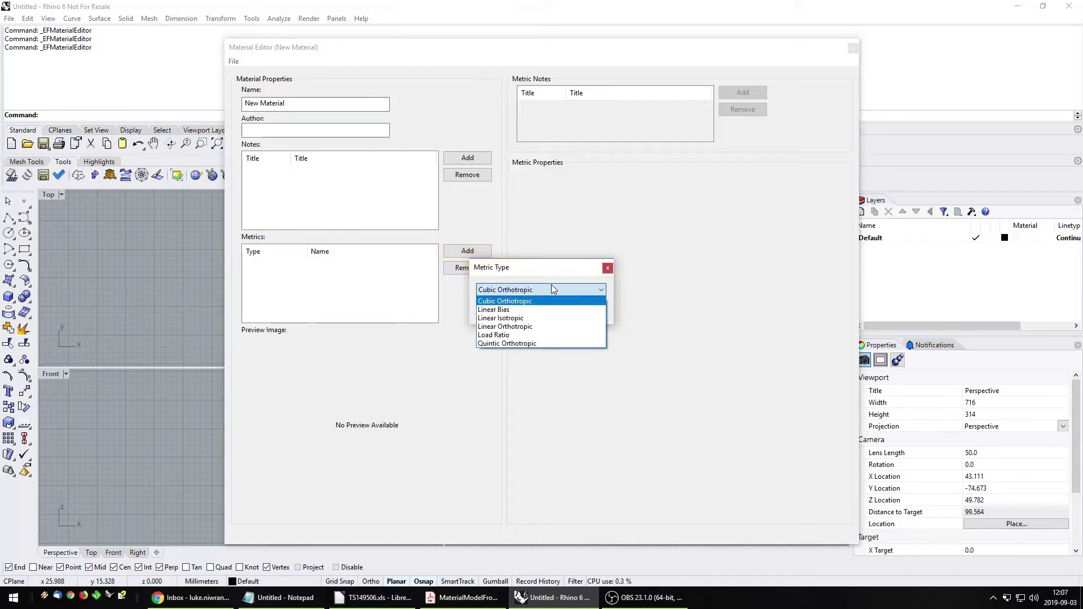
click(526, 318)
click(533, 308)
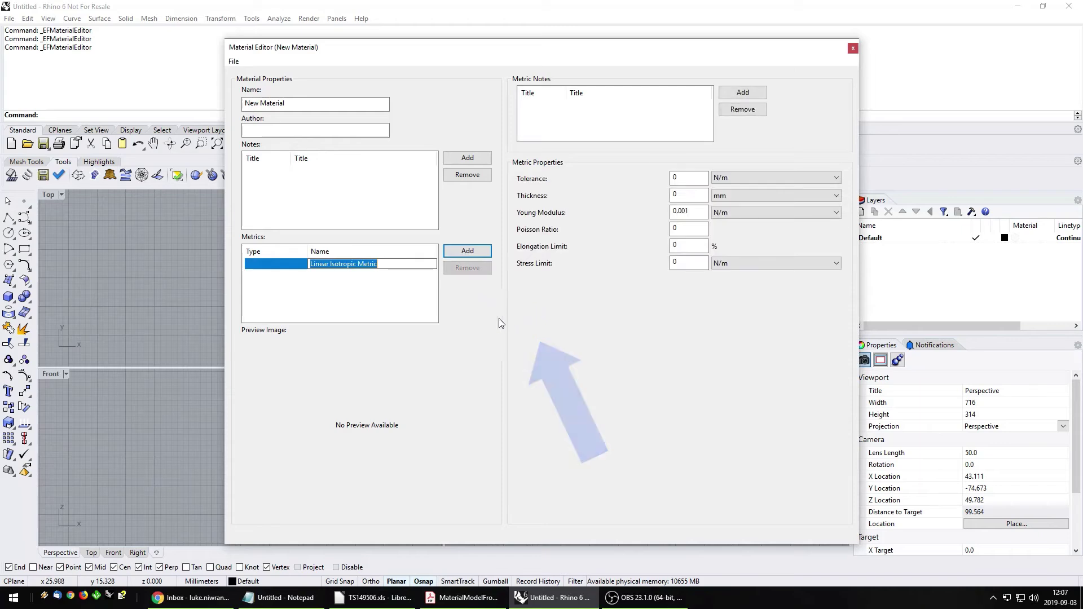
- Set the Linear Isotropic metric's thickness to 1 mm
double_click(694, 195)
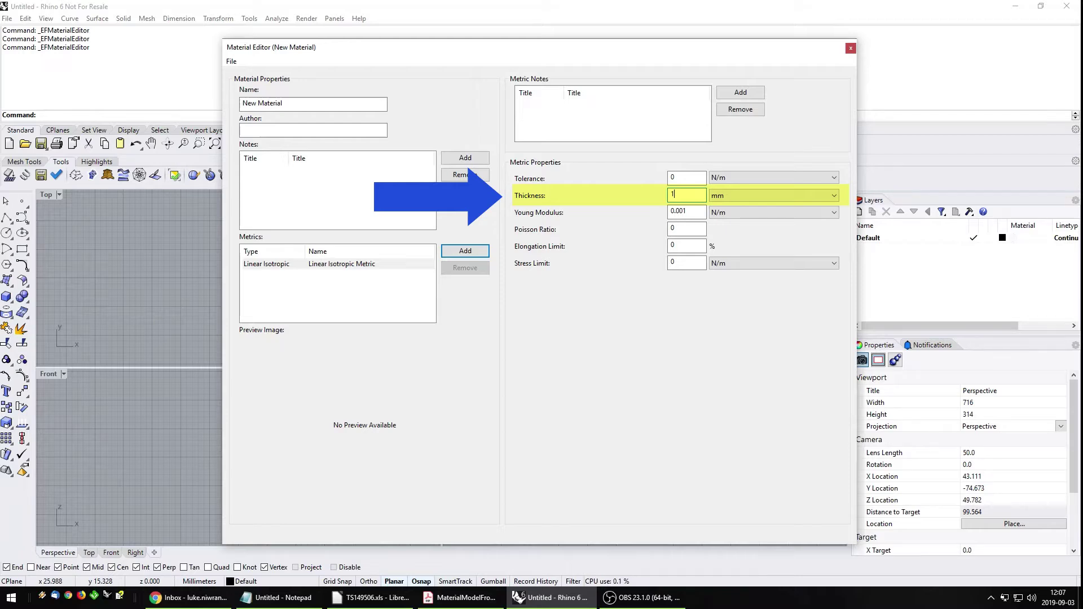
click(692, 195)
key(shift+Tab)
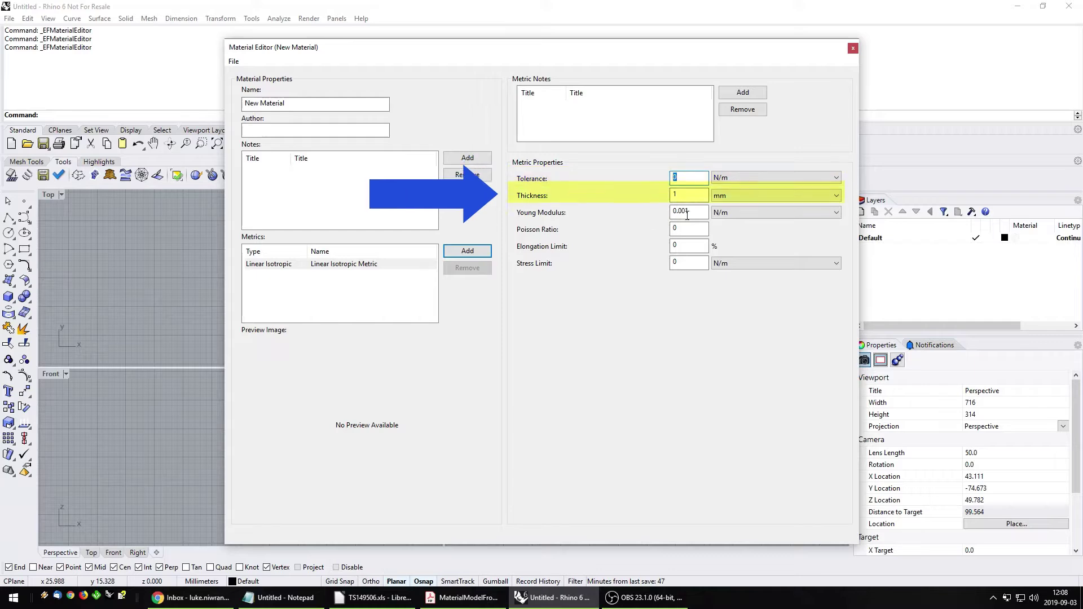
- Select the Young Modulus value for replacement and consult the Linear Isotropic Metric formula in MaterialModelFromMeasuredData.pdf
drag(691, 211, 659, 209)
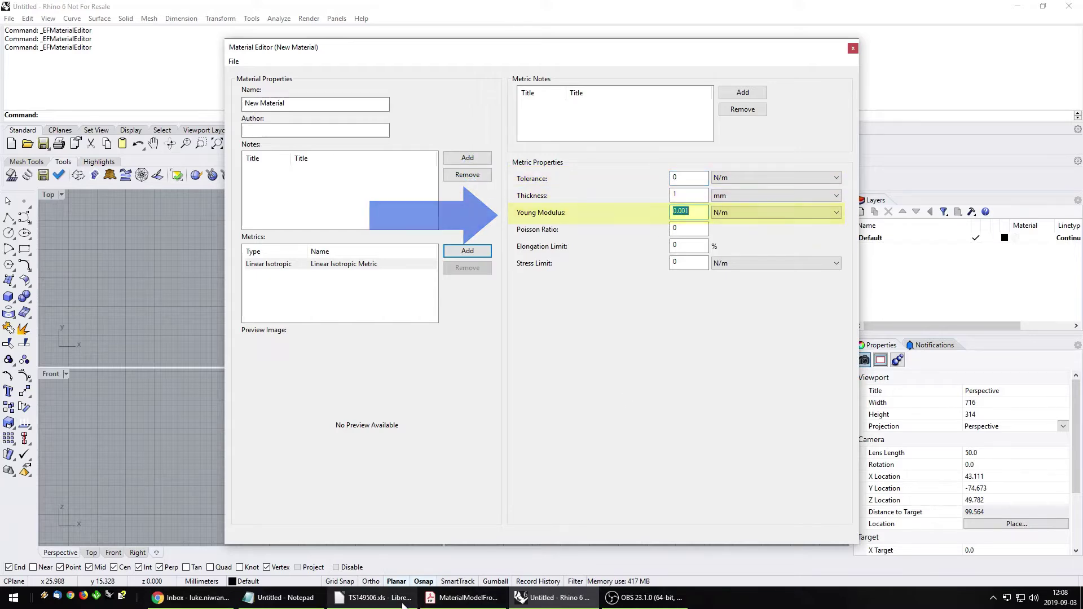
click(496, 595)
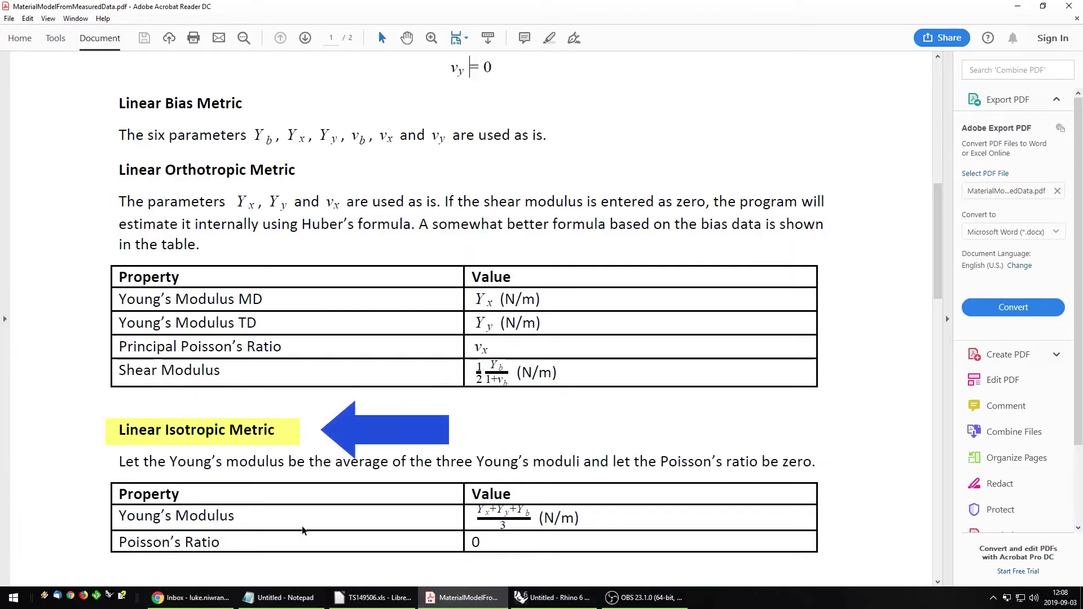
drag(119, 430, 275, 434)
click(288, 475)
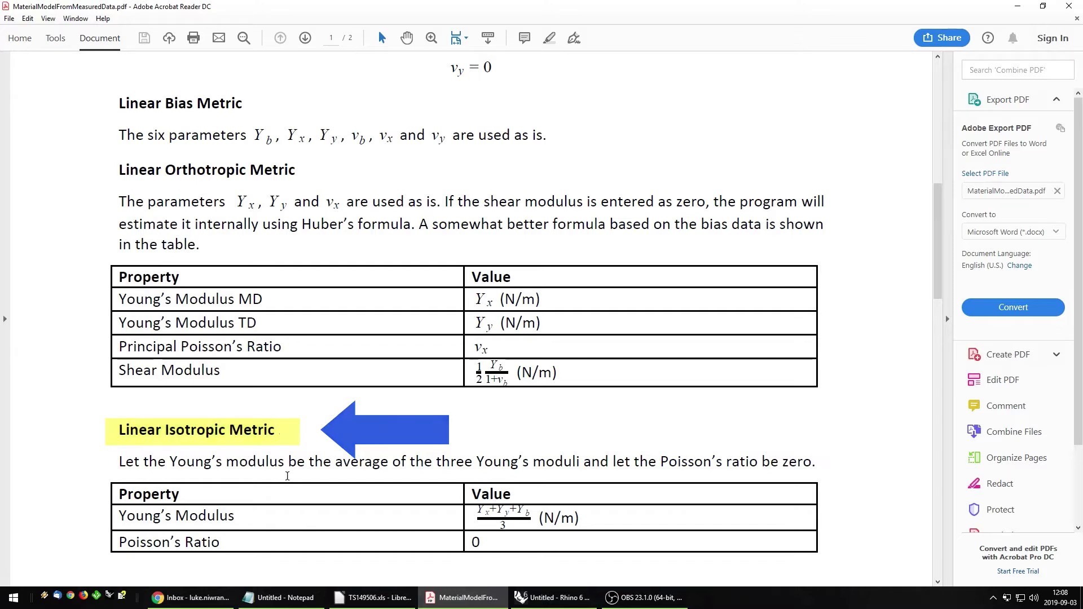
drag(478, 516, 530, 517)
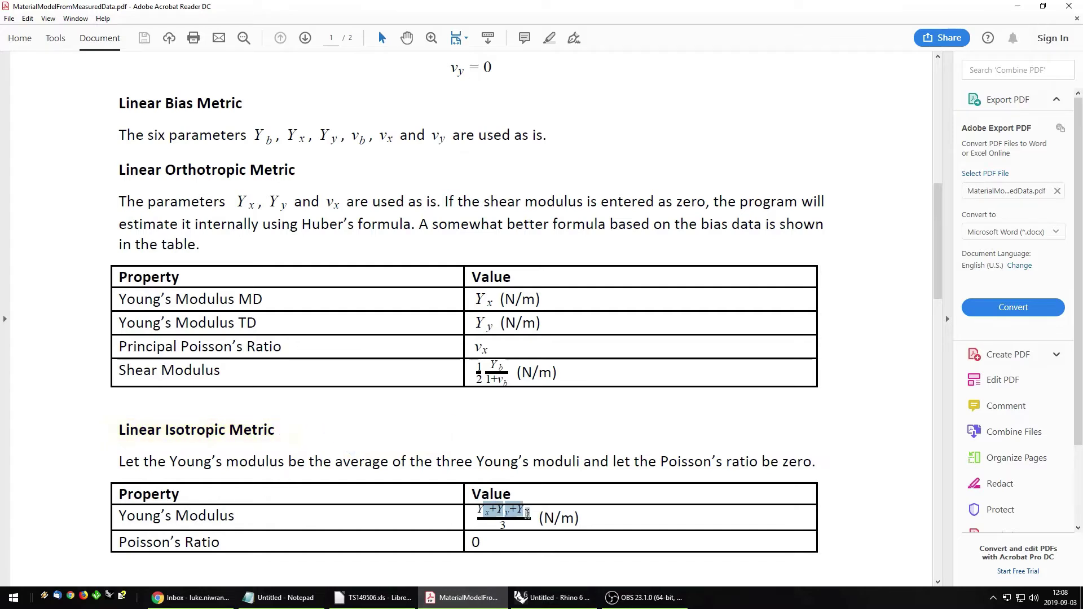
click(532, 519)
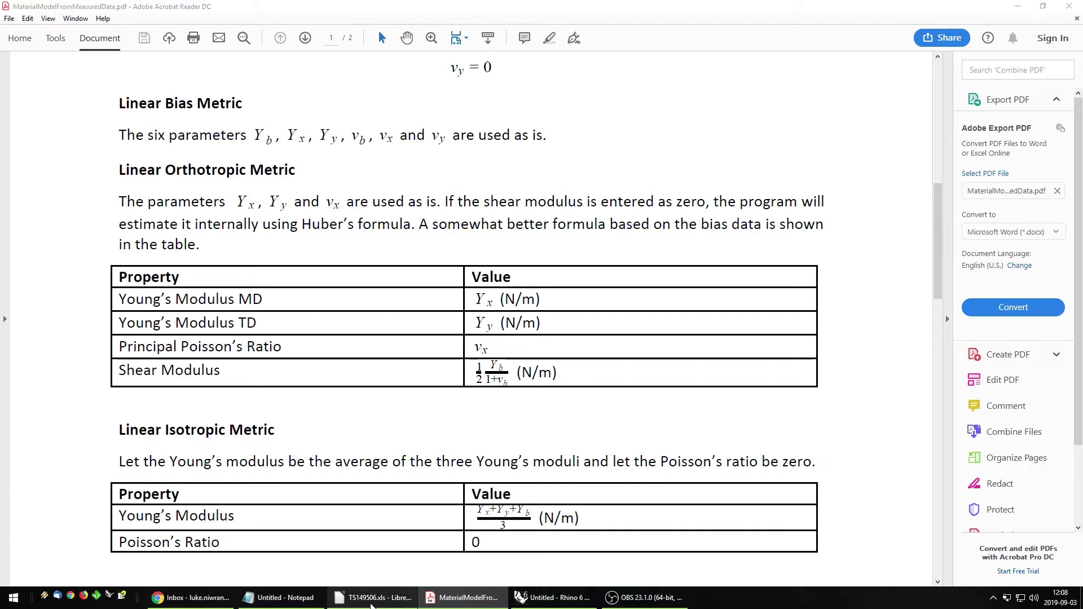
- Switch to TS149506.xls in LibreOffice Calc and calculate the average of the three Young's moduli (B5:B7) in cell C5
click(388, 589)
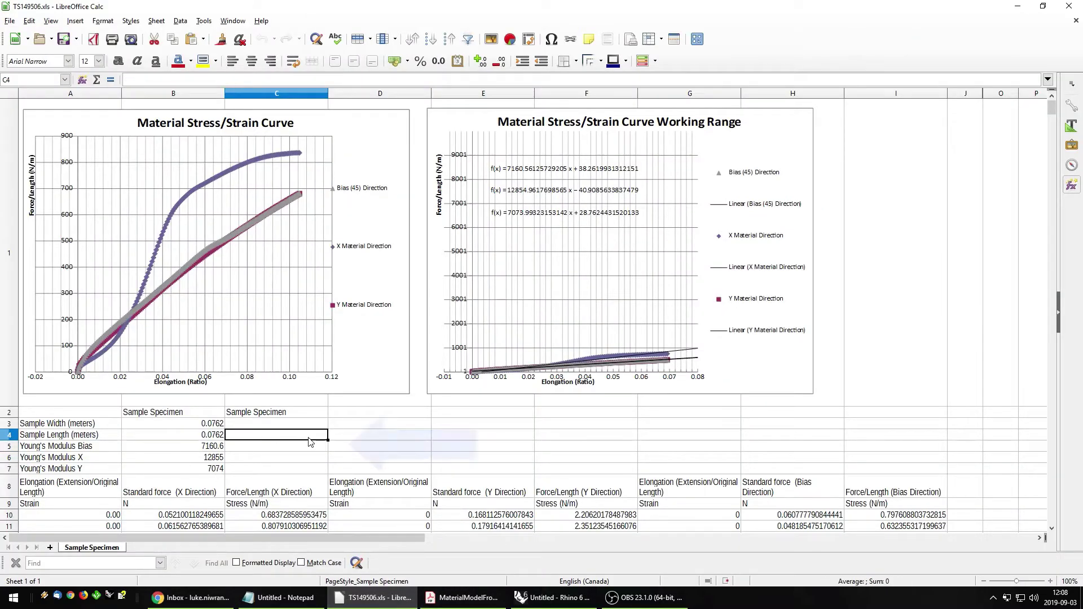
key(Down)
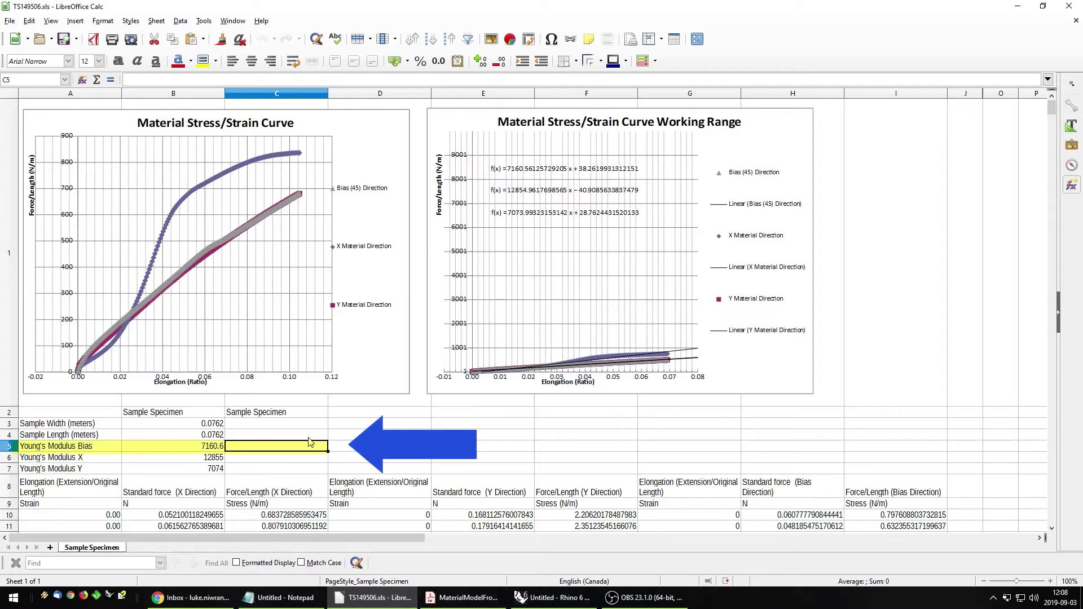
text(=average()
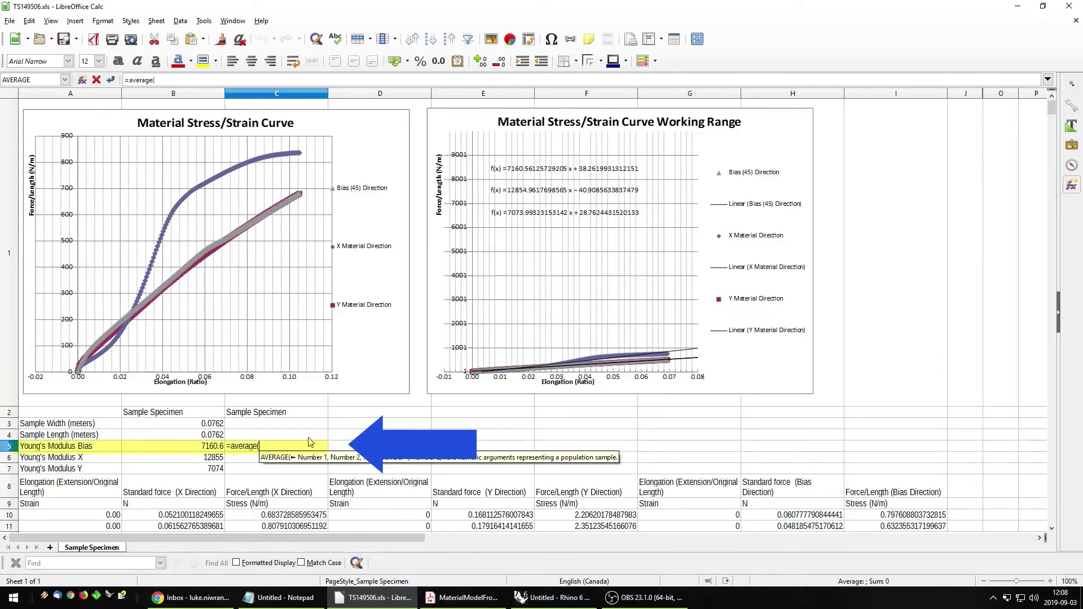
key(Left)
key(shift+Down)
key(shift+Down)
text())
key(Return)
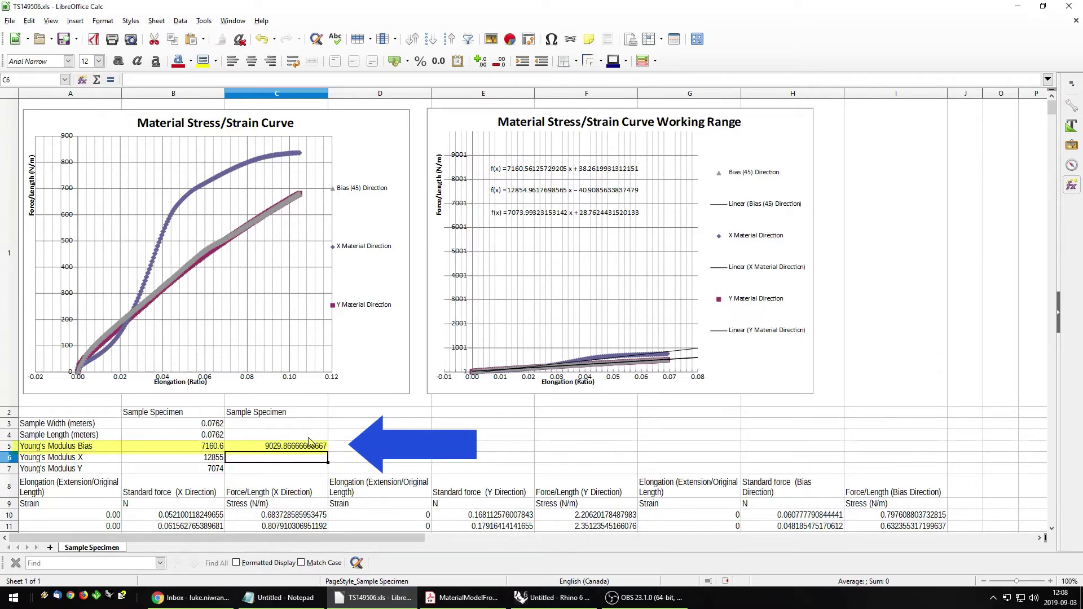
- Copy the average 9029.86666666667 from C5 into the Linear Isotropic metric's Young Modulus in Rhino
click(300, 446)
key(ctrl+c)
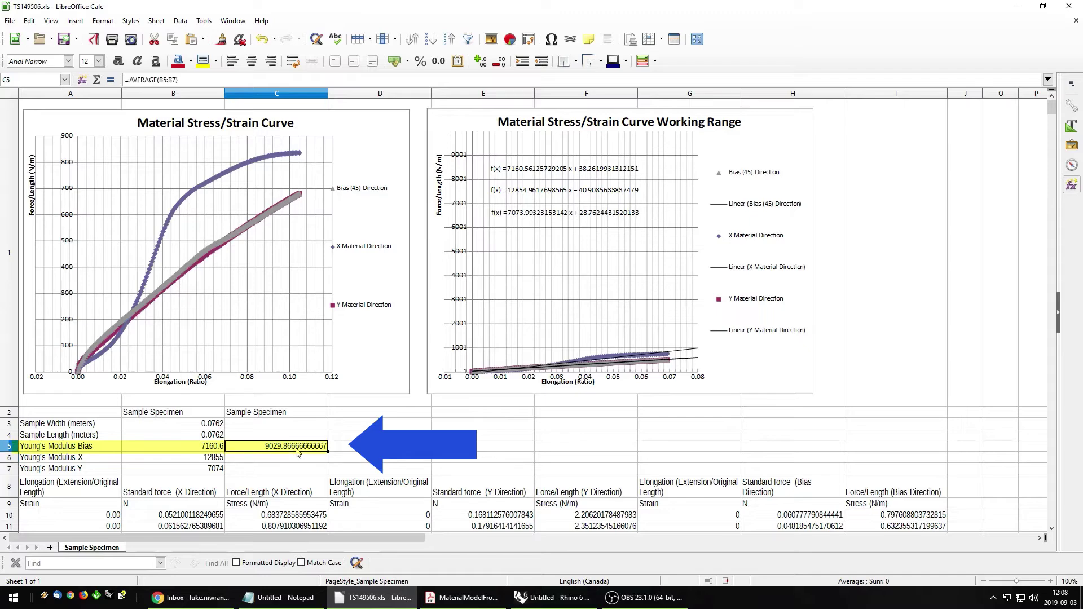
click(553, 597)
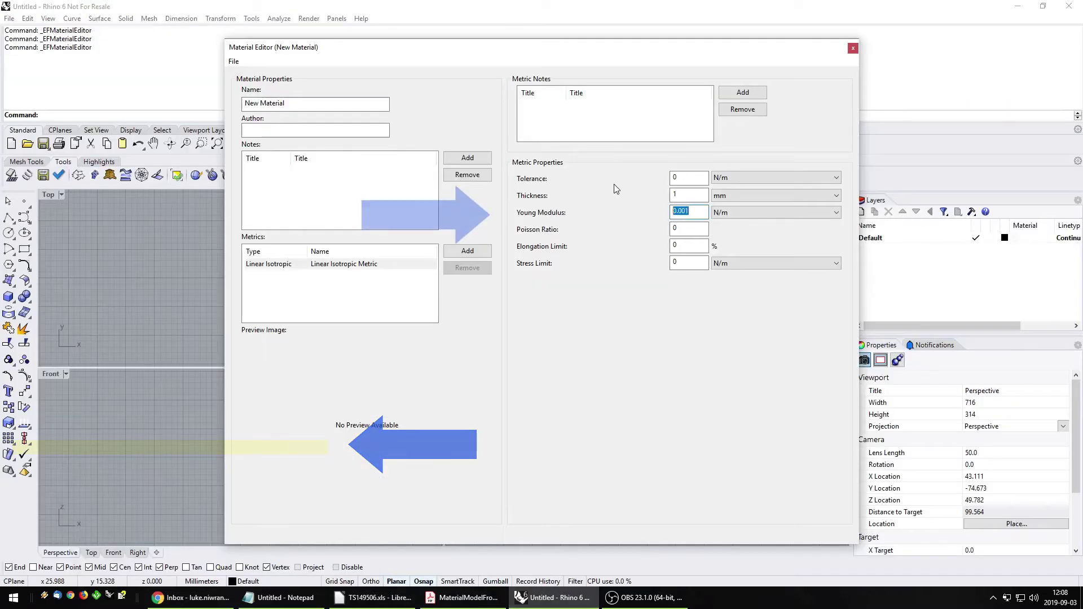
key(ctrl+v)
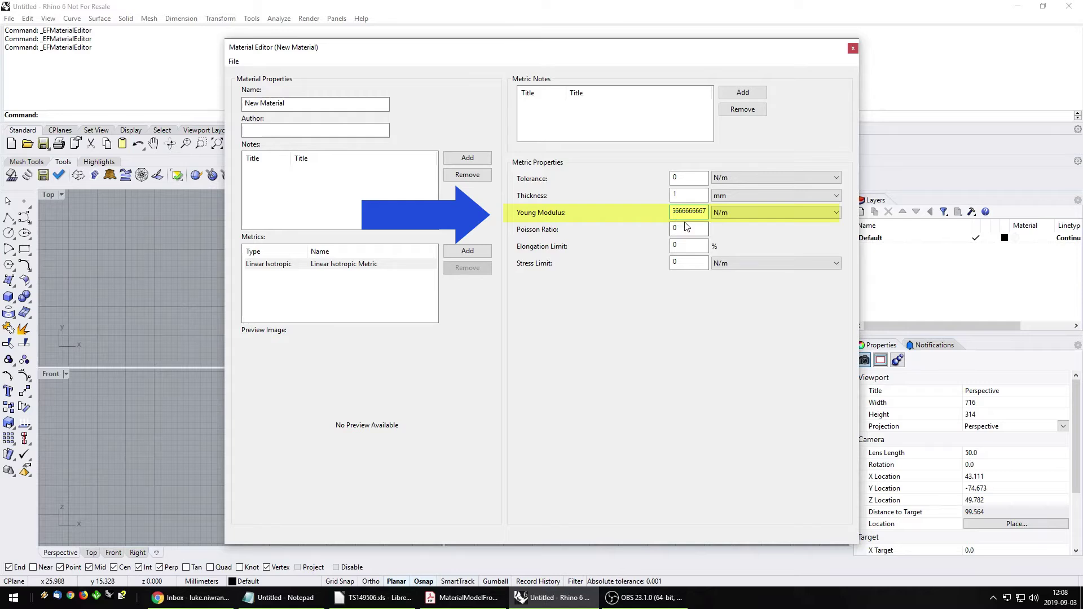
- Compare the Young Modulus unit in the Material Editor with the units of the spreadsheet's bias, Y and X stress columns, returning to Rhino
click(689, 178)
click(690, 193)
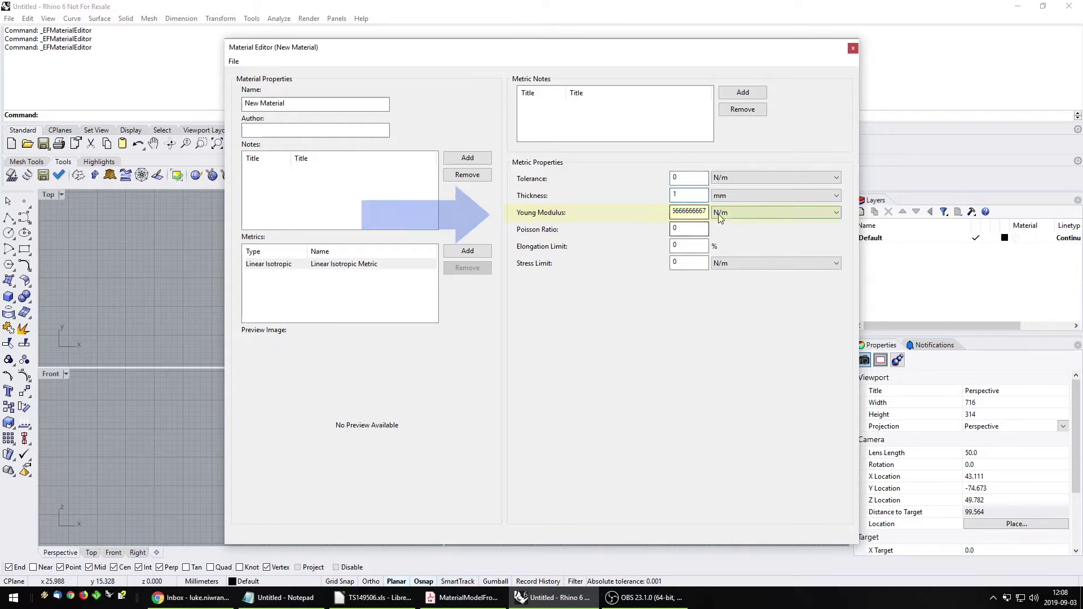
drag(743, 226, 749, 215)
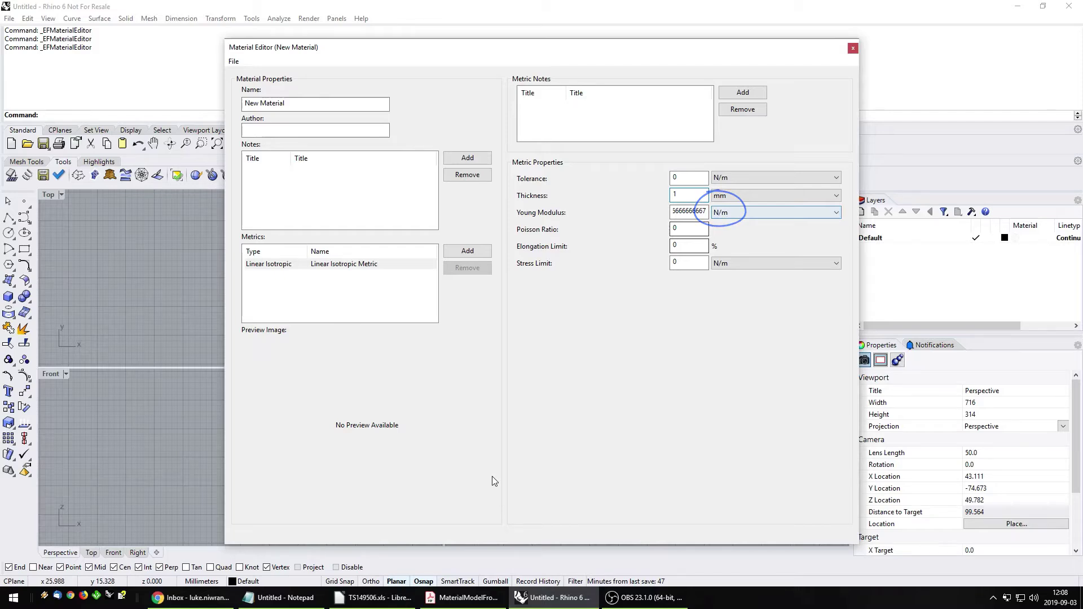
click(373, 597)
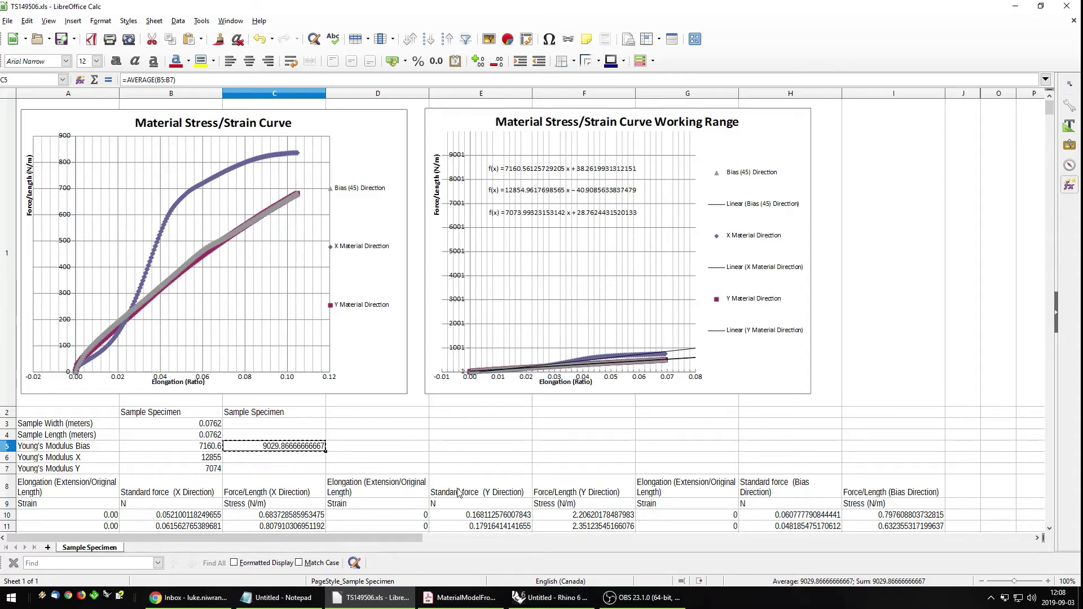
click(865, 506)
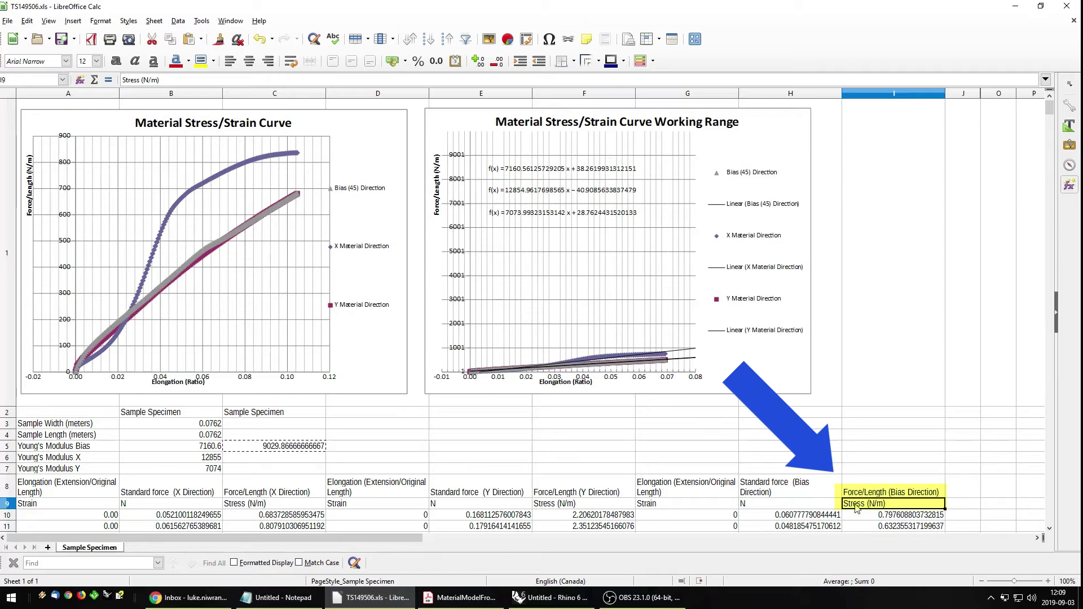
click(560, 504)
key(Left)
key(Left)
key(Left)
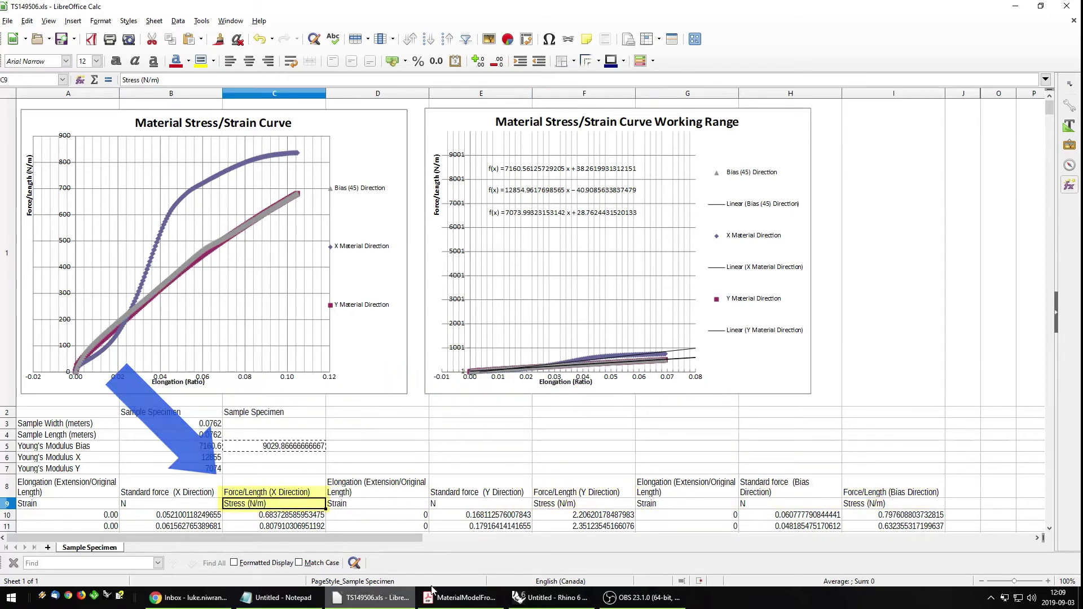
click(550, 598)
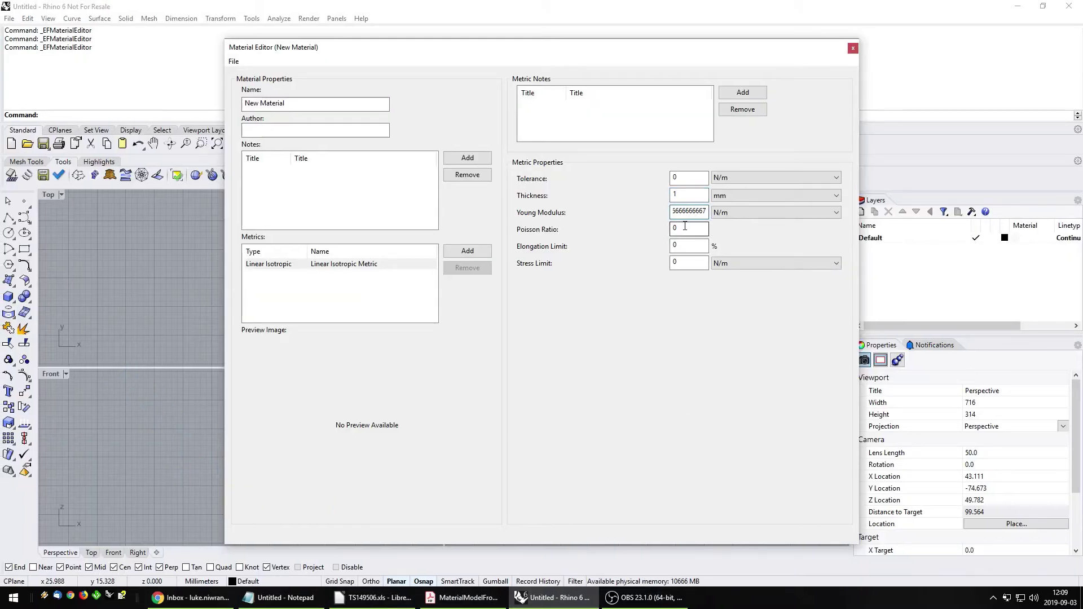
- Check the isotropic Poisson's ratio in the PDF and review the metric's Poisson Ratio, Elongation Limit and Stress Limit in Rhino
click(371, 591)
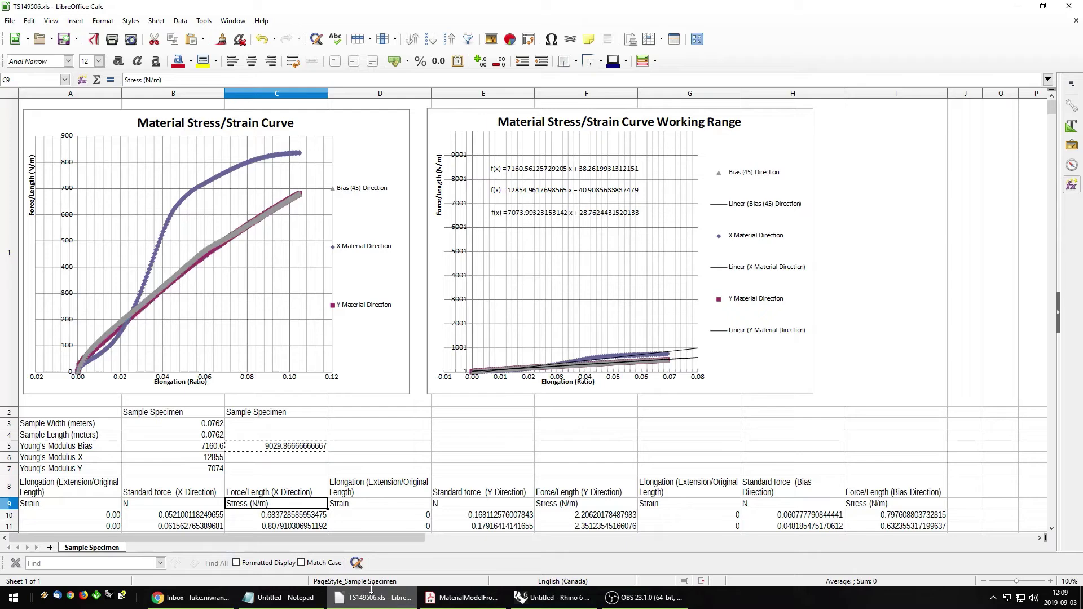
click(463, 598)
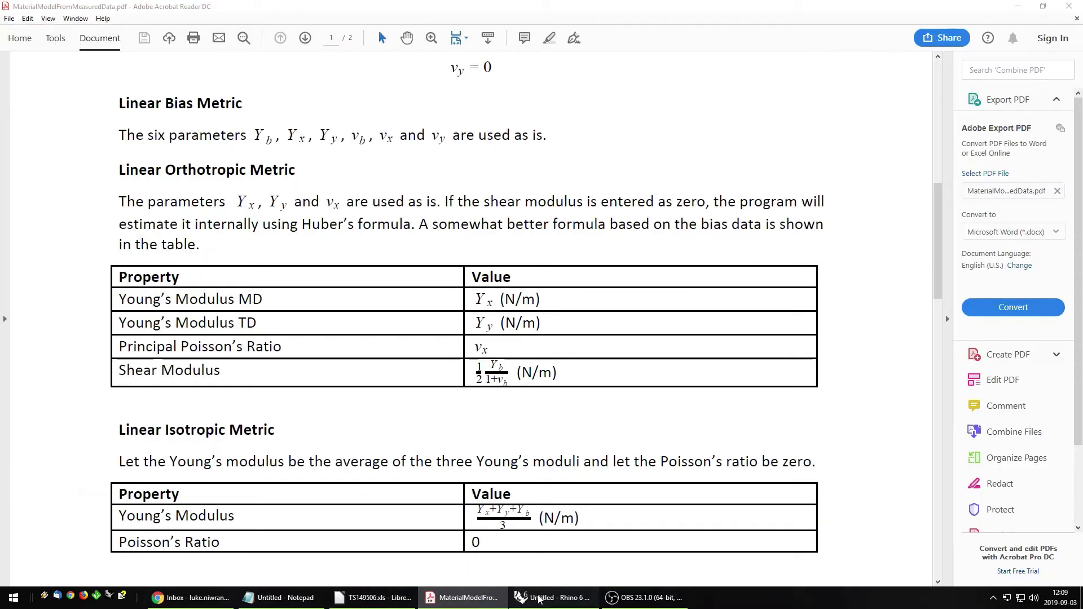
click(552, 597)
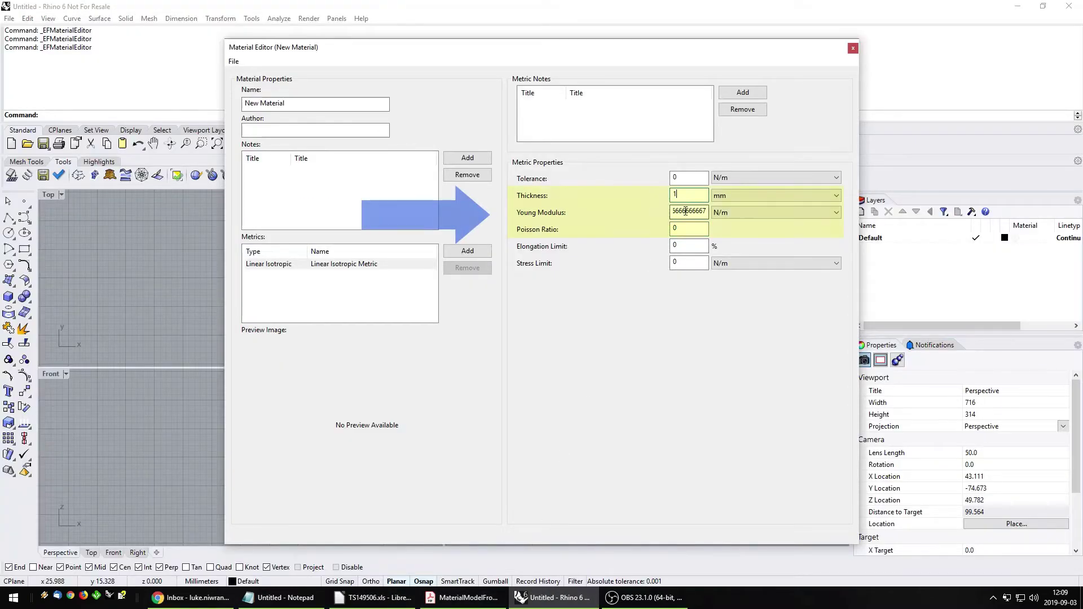
click(691, 229)
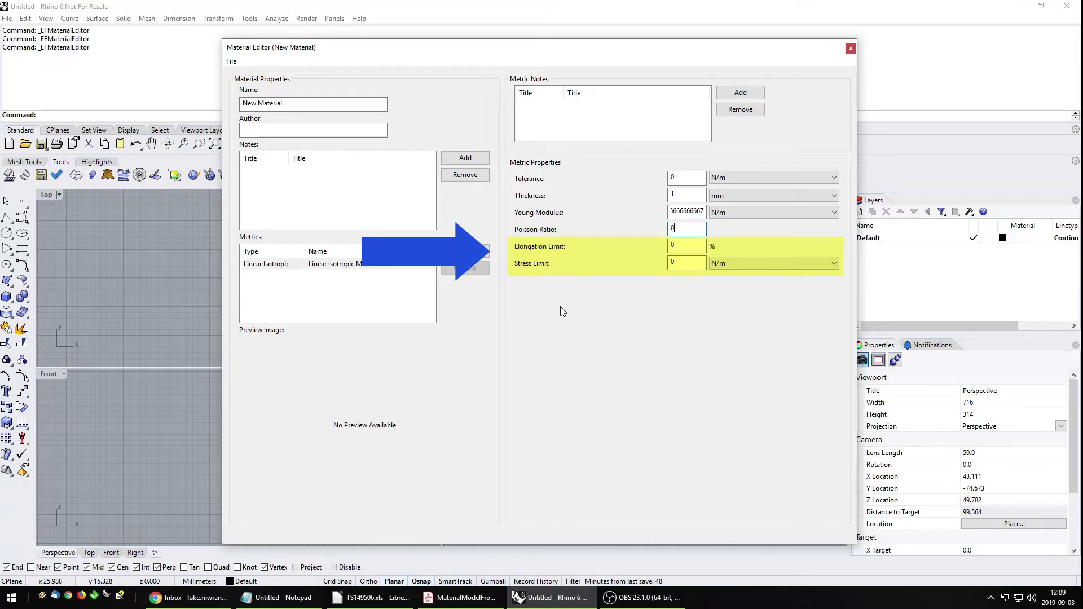
key(Tab)
key(Tab)
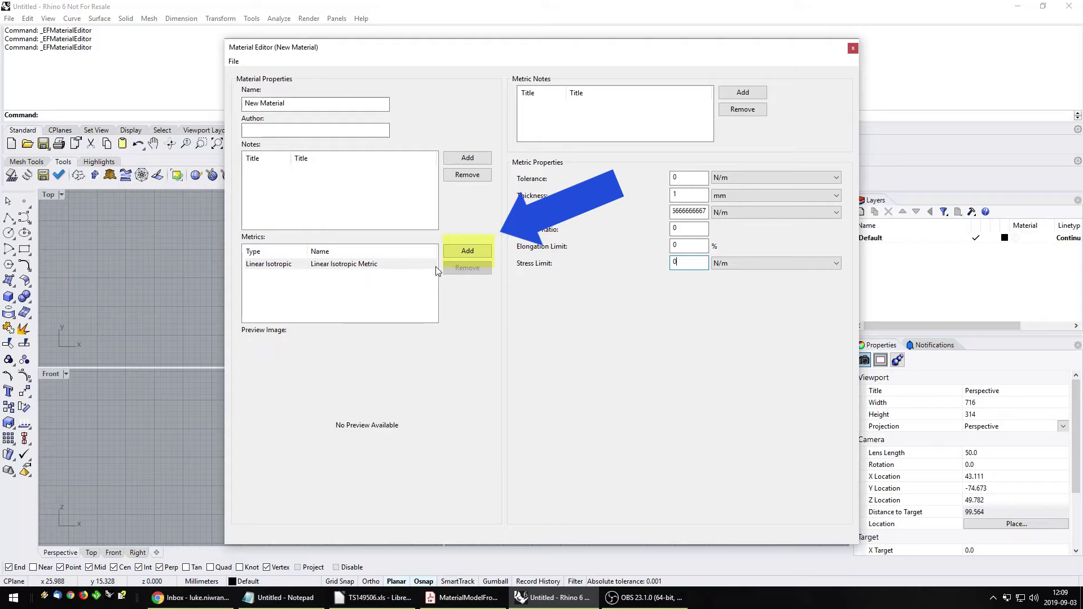
- Add a Linear Orthotropic metric to the material
click(466, 255)
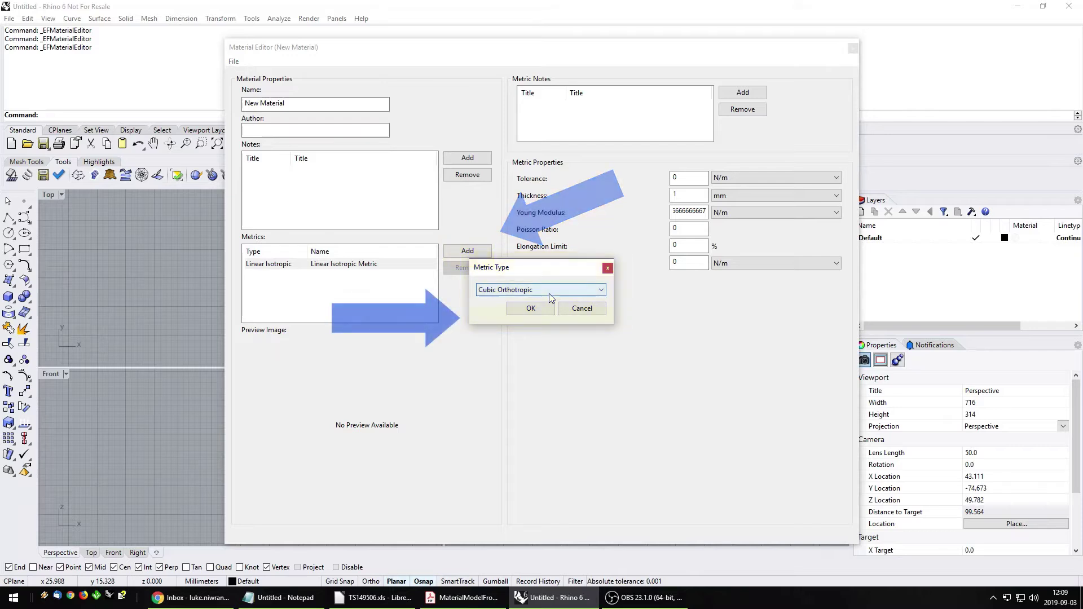
click(549, 291)
click(521, 326)
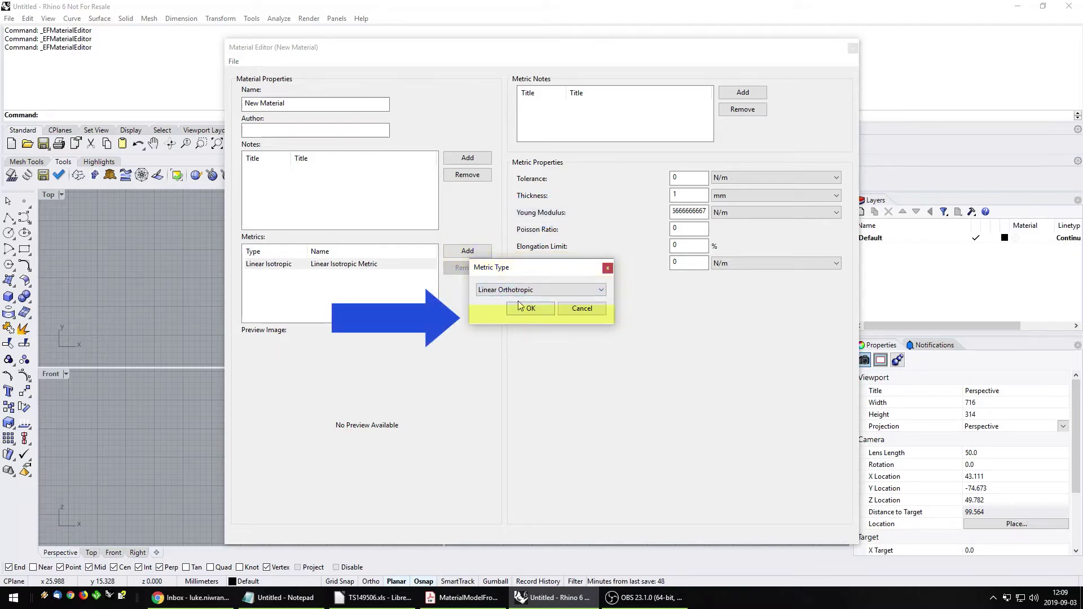
click(531, 308)
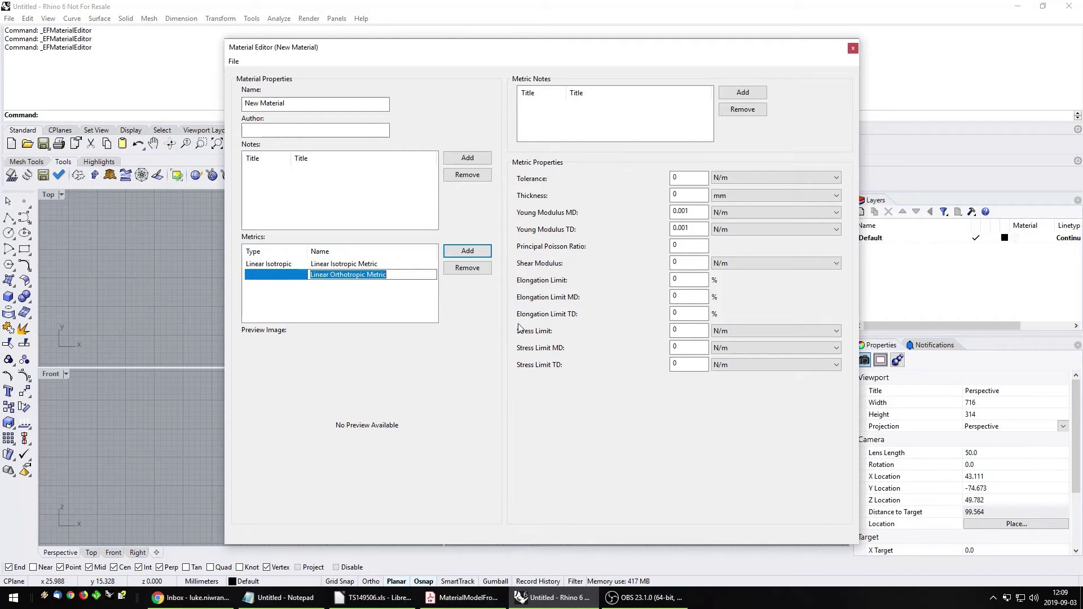
- Switch to the PDF in Acrobat Reader and examine the Linear Orthotropic table's Principal Poisson's Ratio and Shear Modulus formula
click(466, 602)
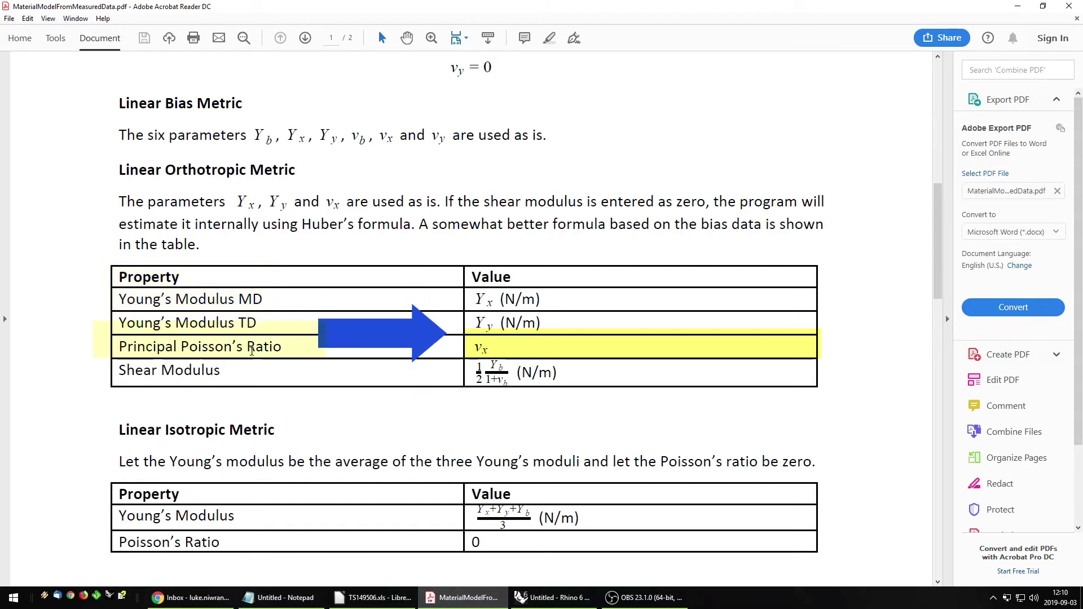
double_click(486, 347)
scroll(487, 347, up, 2)
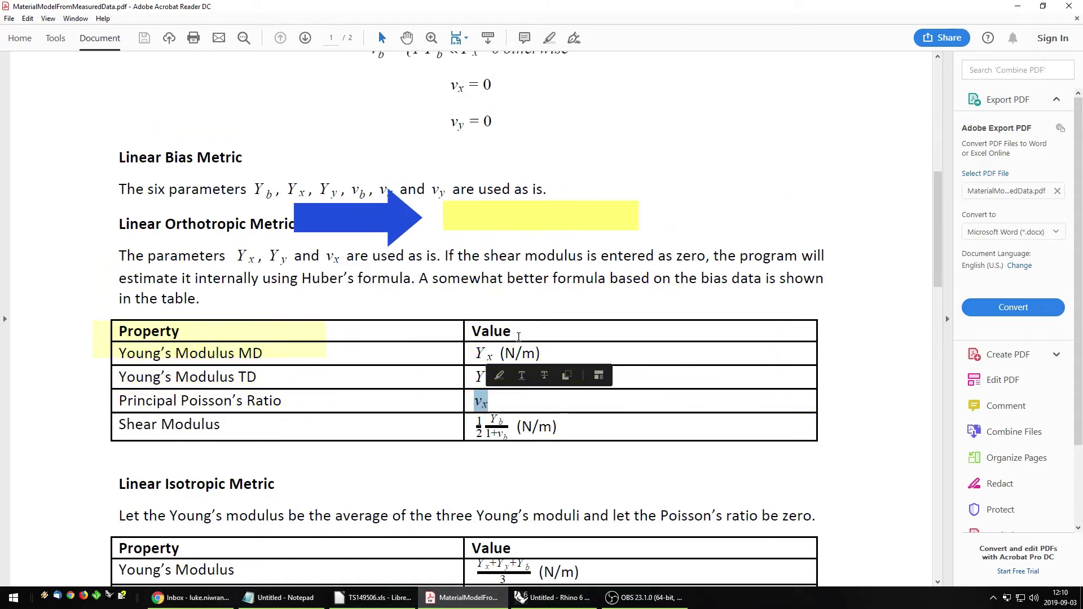
scroll(474, 364, down, 2)
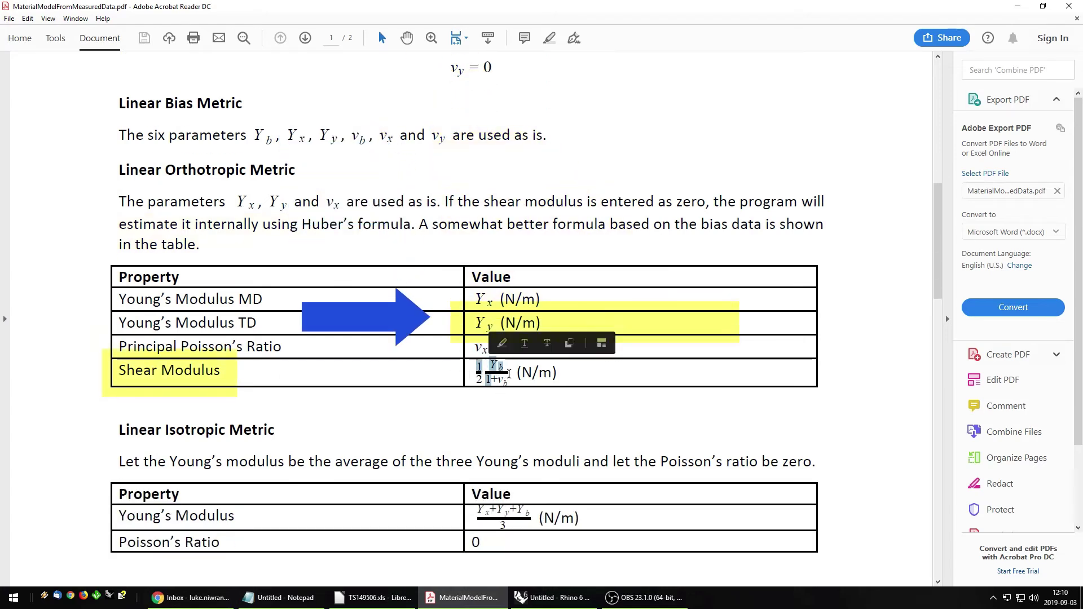
click(511, 382)
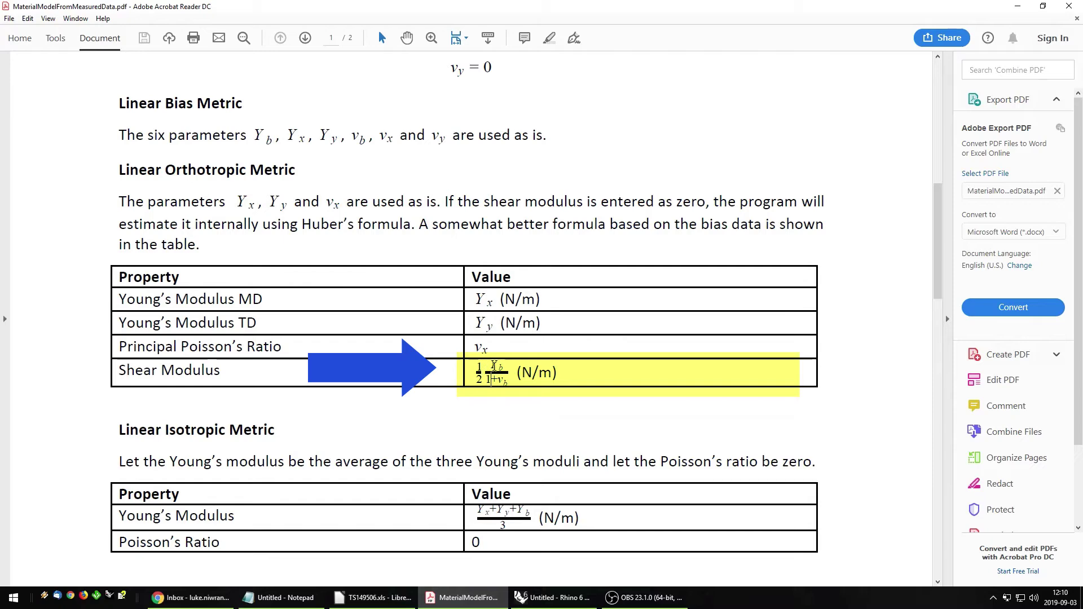
drag(495, 365, 511, 366)
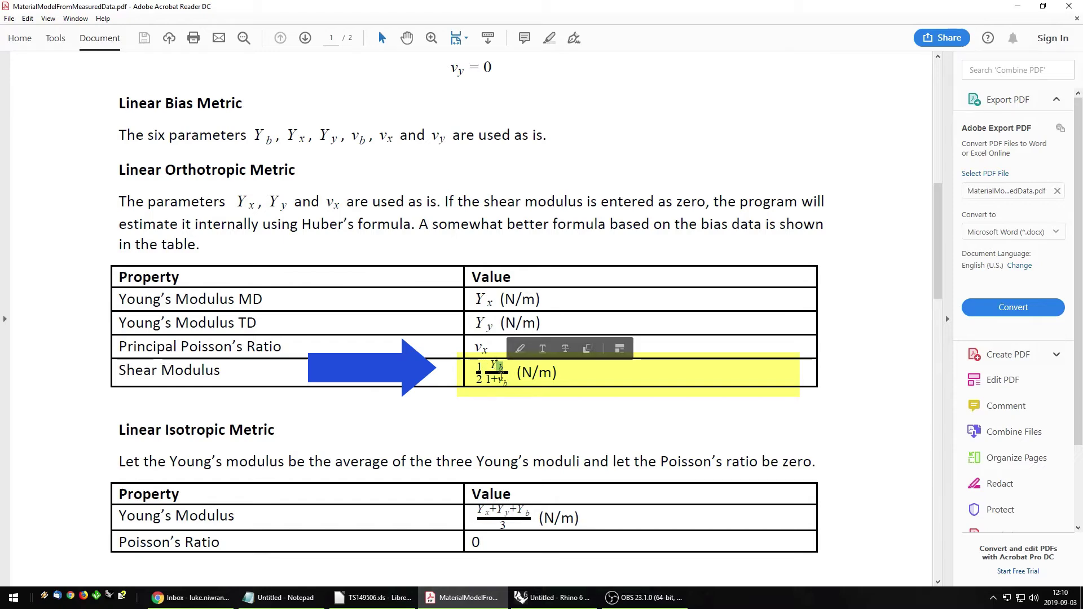
click(496, 378)
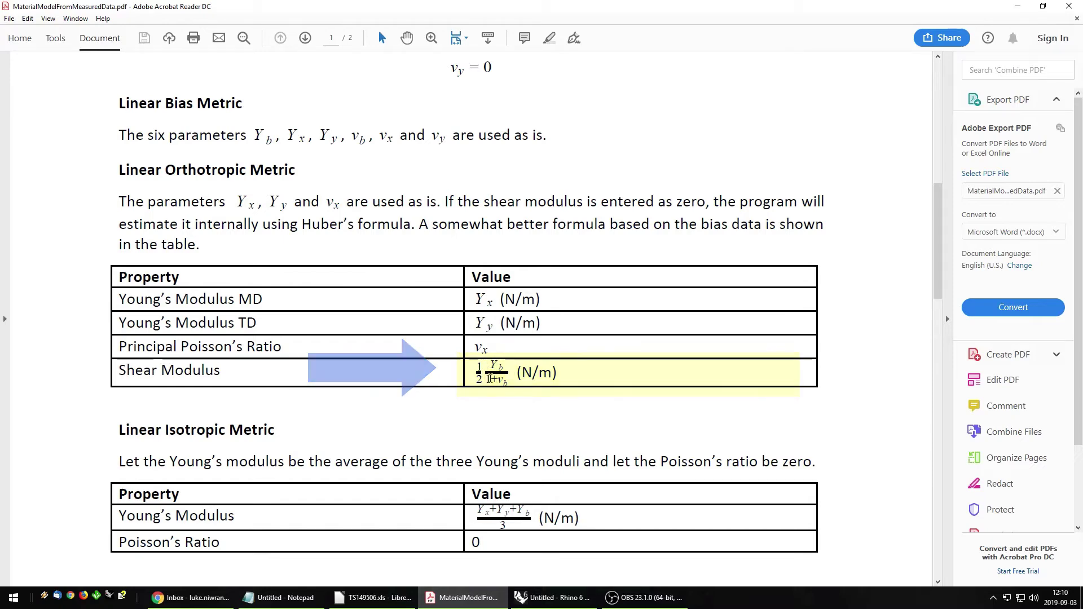
drag(500, 381, 509, 382)
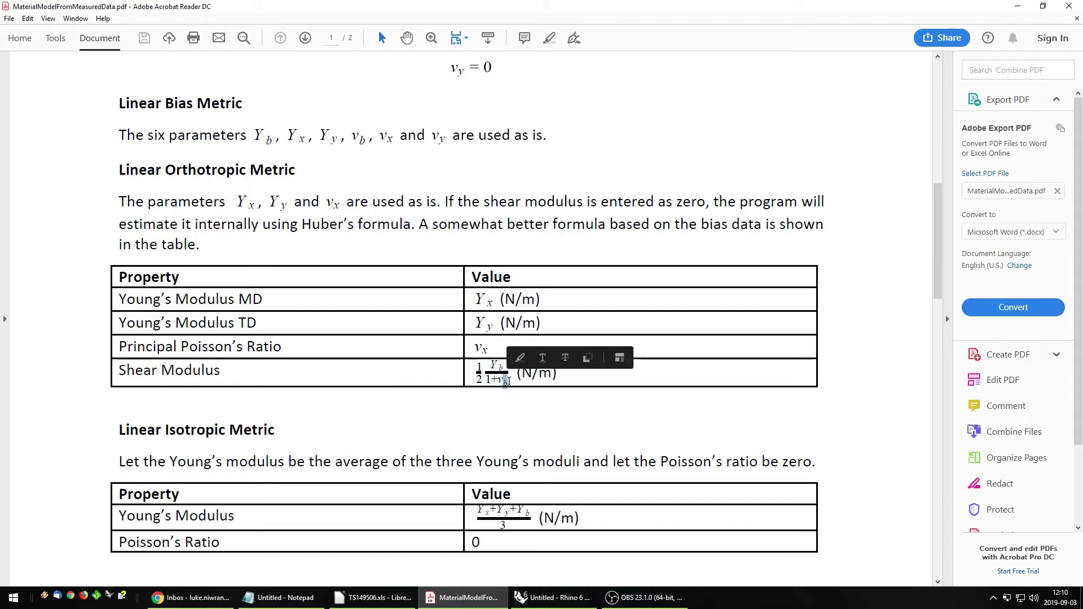
click(516, 382)
- Check the PDF's bias Poisson's ratio rule against the spreadsheet's Young's Modulus Bias in LibreOffice Calc, then revisit the shear modulus formula
scroll(504, 370, up, 6)
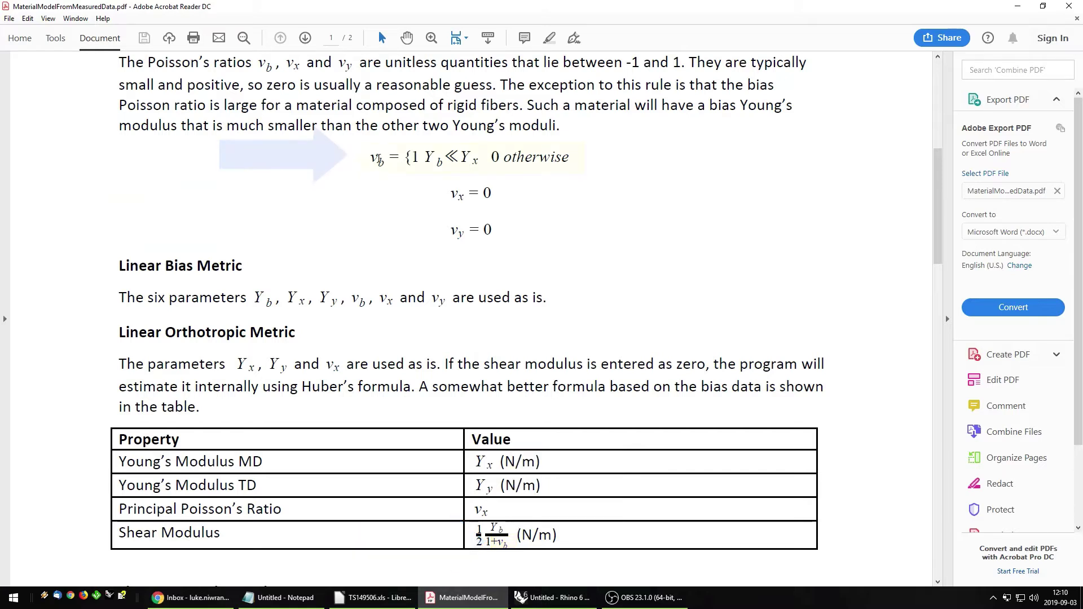
drag(369, 158, 489, 161)
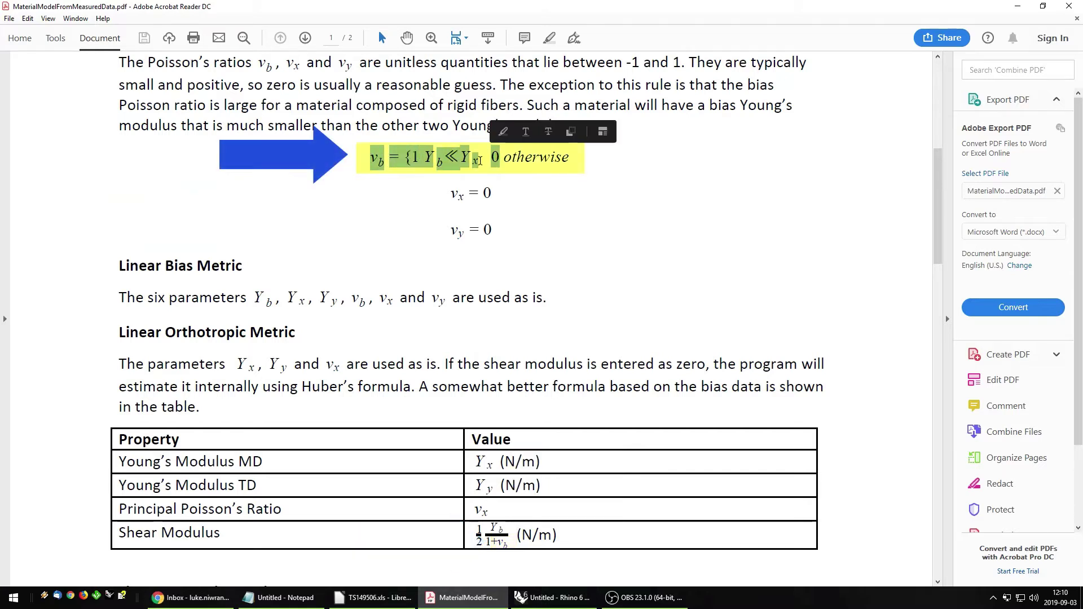
click(394, 169)
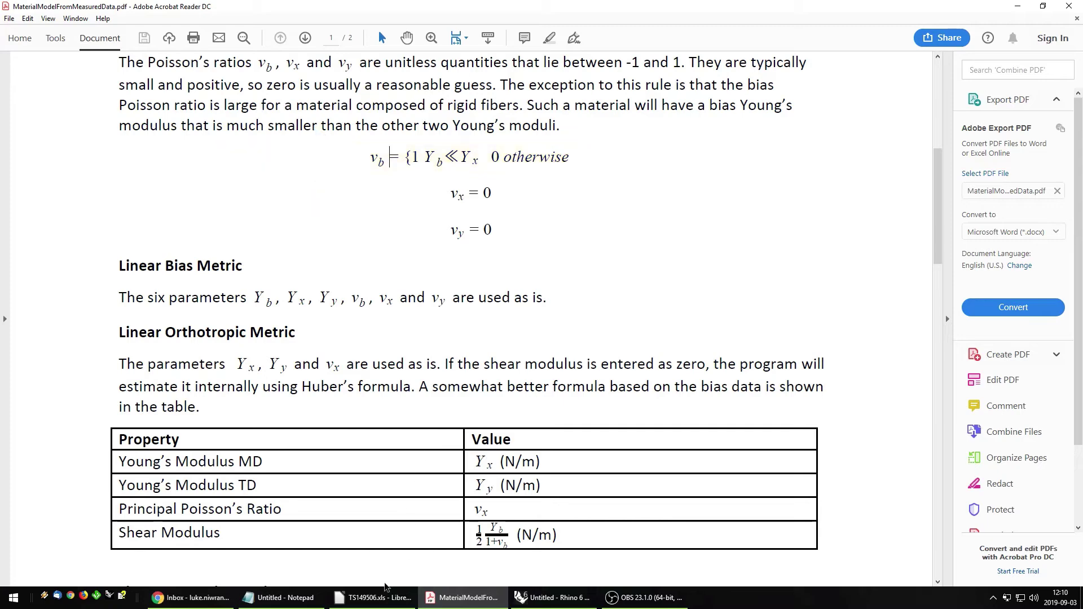
click(379, 601)
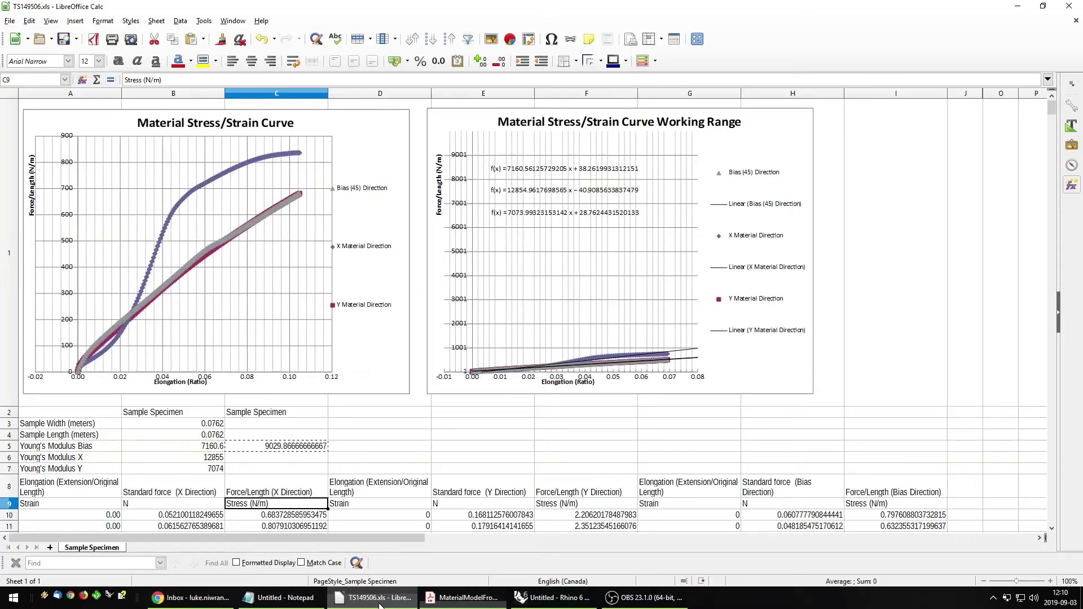
click(179, 447)
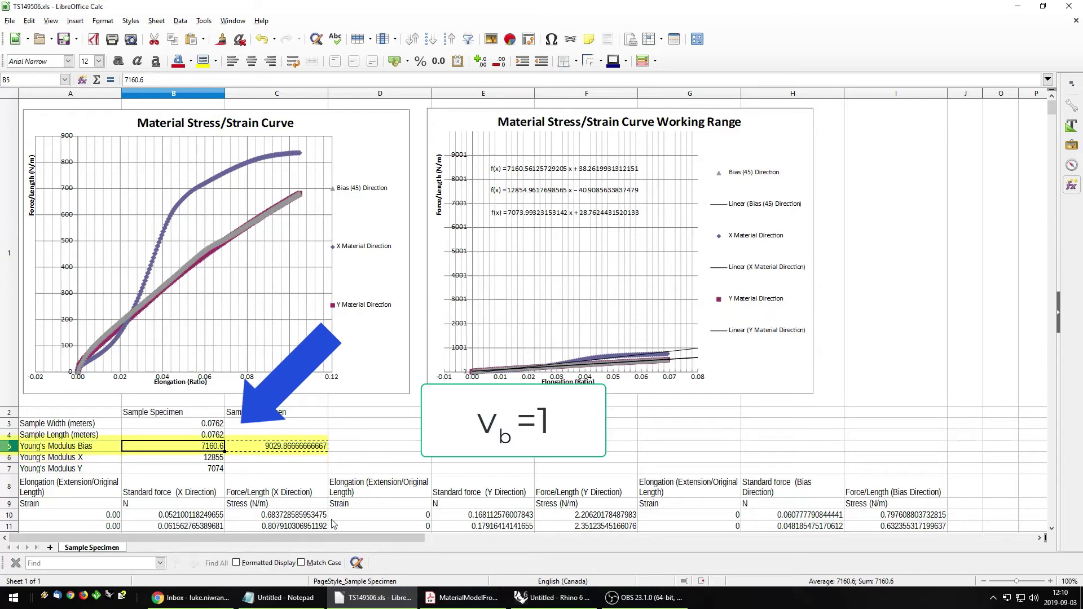
key(alt+Tab)
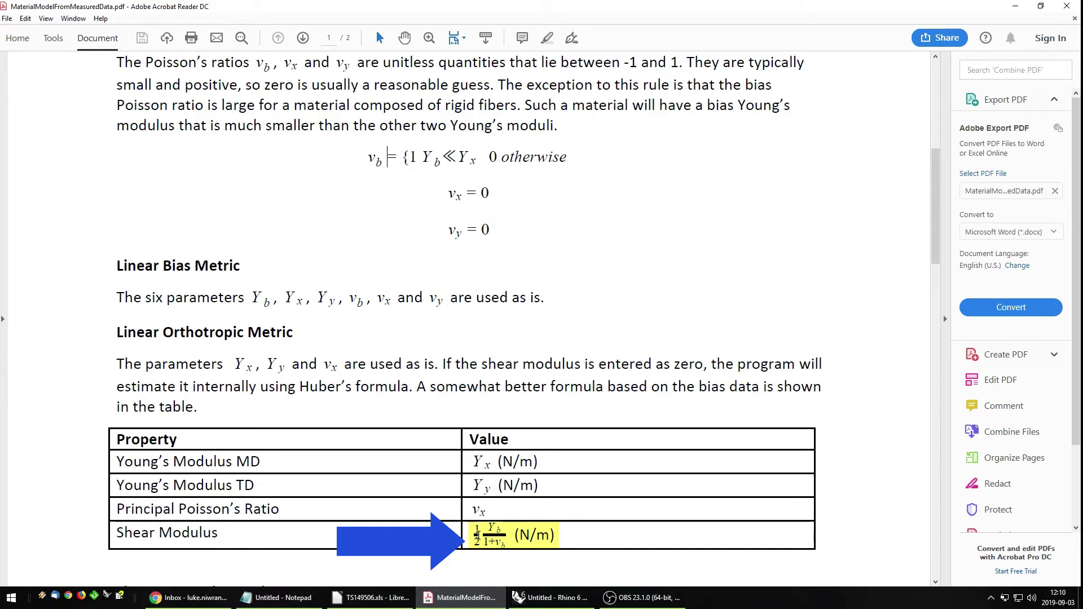
drag(490, 529, 503, 529)
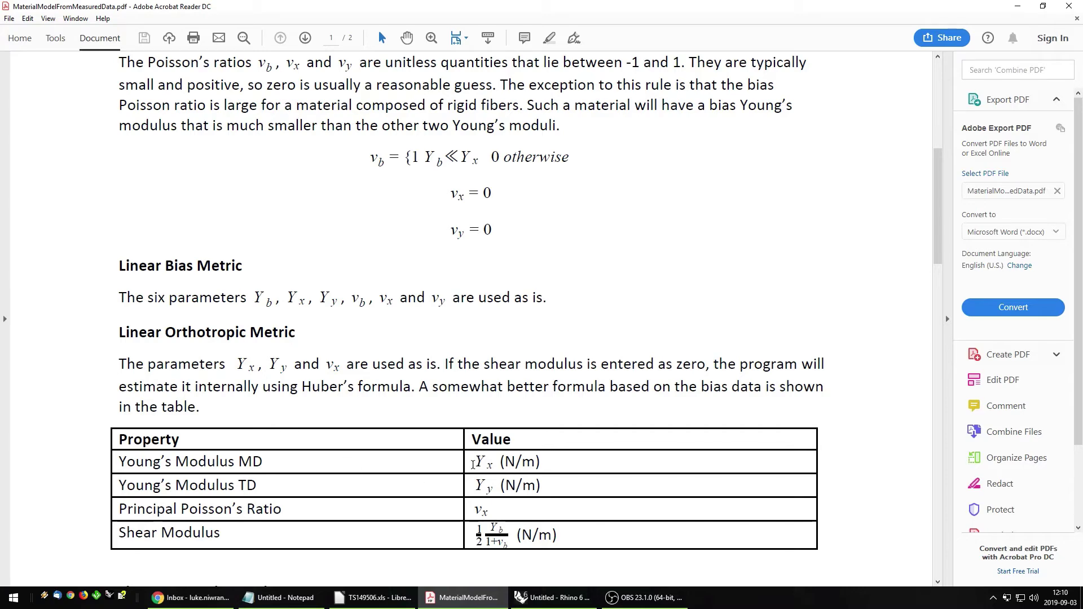
- Copy the Young's Modulus X value 12855 from the Calc spreadsheet into the orthotropic metric's Young Modulus MD in Rhino
click(375, 598)
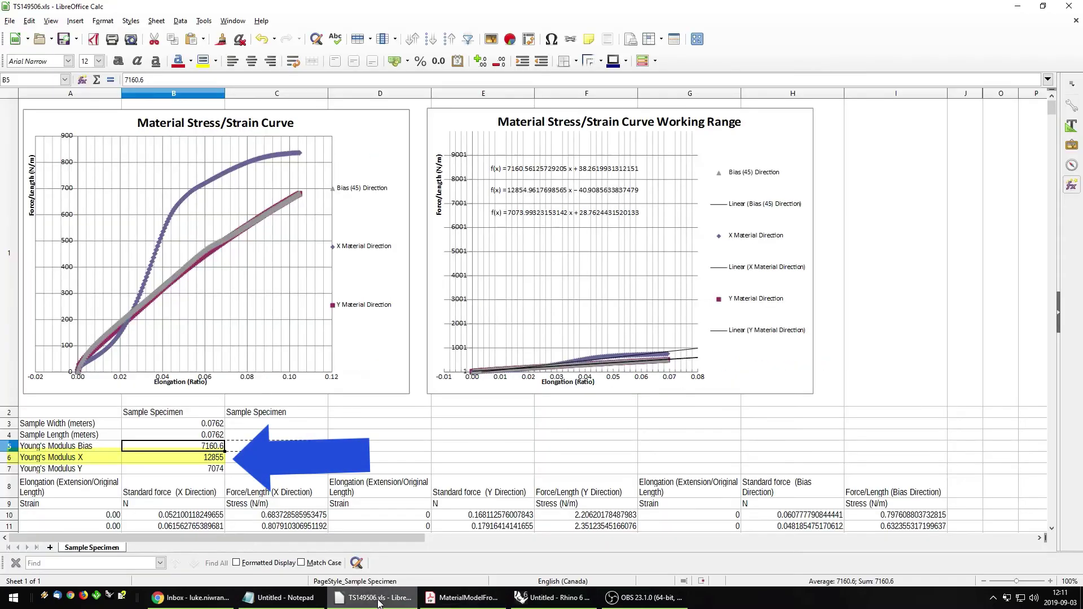
click(204, 459)
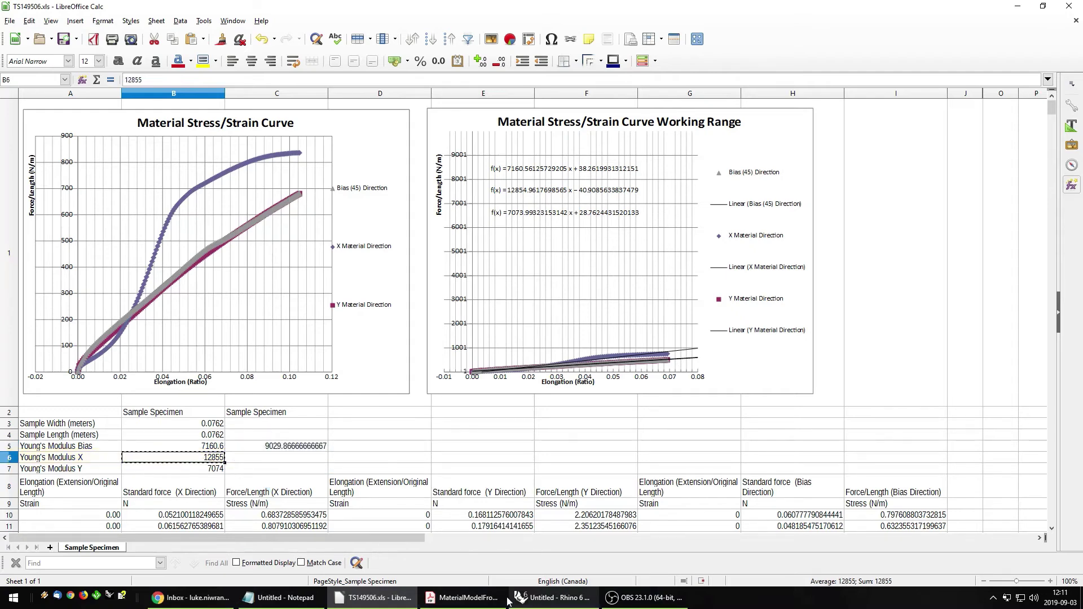
click(552, 597)
double_click(685, 212)
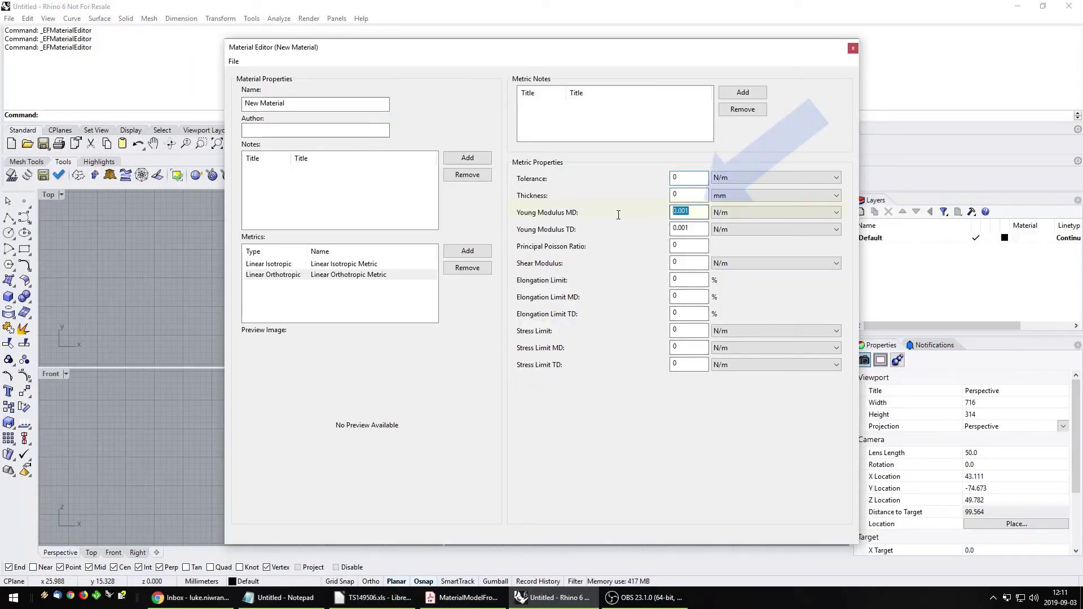
text(12855)
- Copy the Young's Modulus Y value 7074 from the Calc spreadsheet into the orthotropic metric's Young Modulus TD in Rhino
click(372, 598)
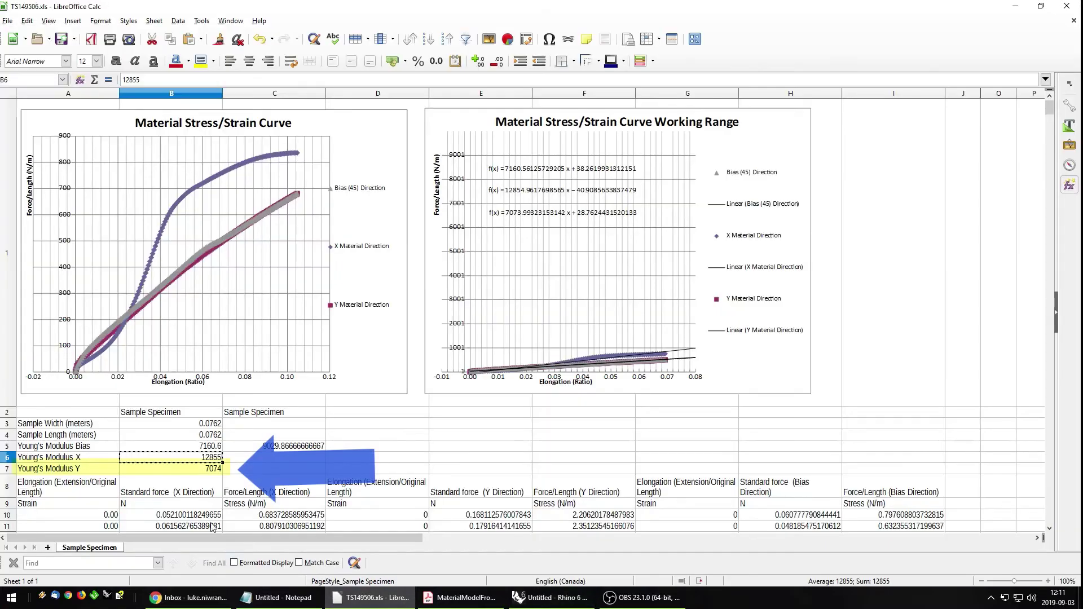
click(212, 468)
key(ctrl+c)
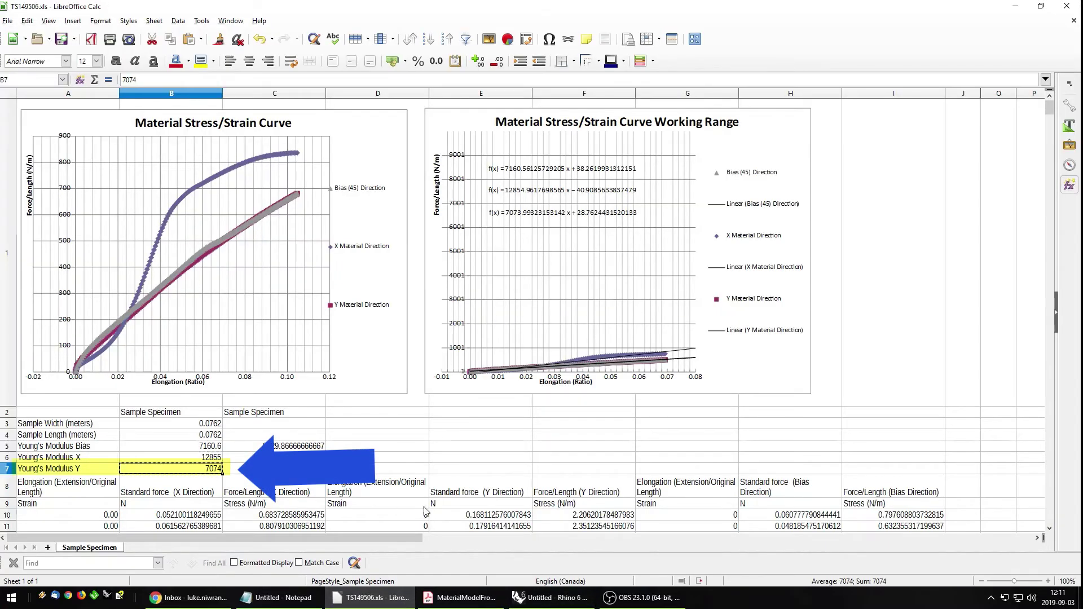
click(550, 597)
double_click(694, 233)
key(ctrl+v)
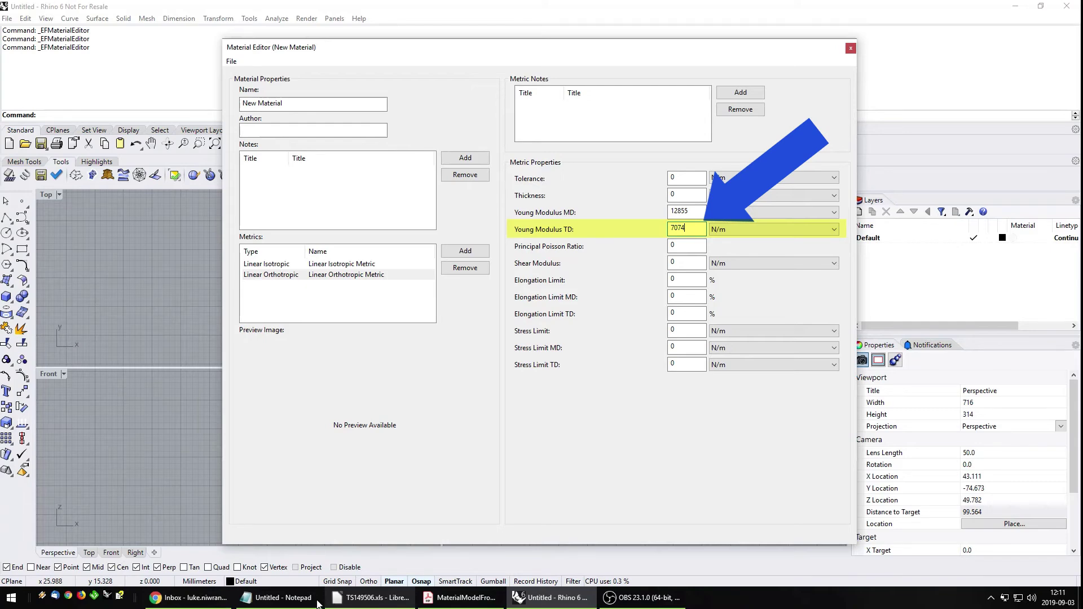
- In the Calc spreadsheet, calculate the shear modulus in cell D5 with the formula =B5/4
click(373, 597)
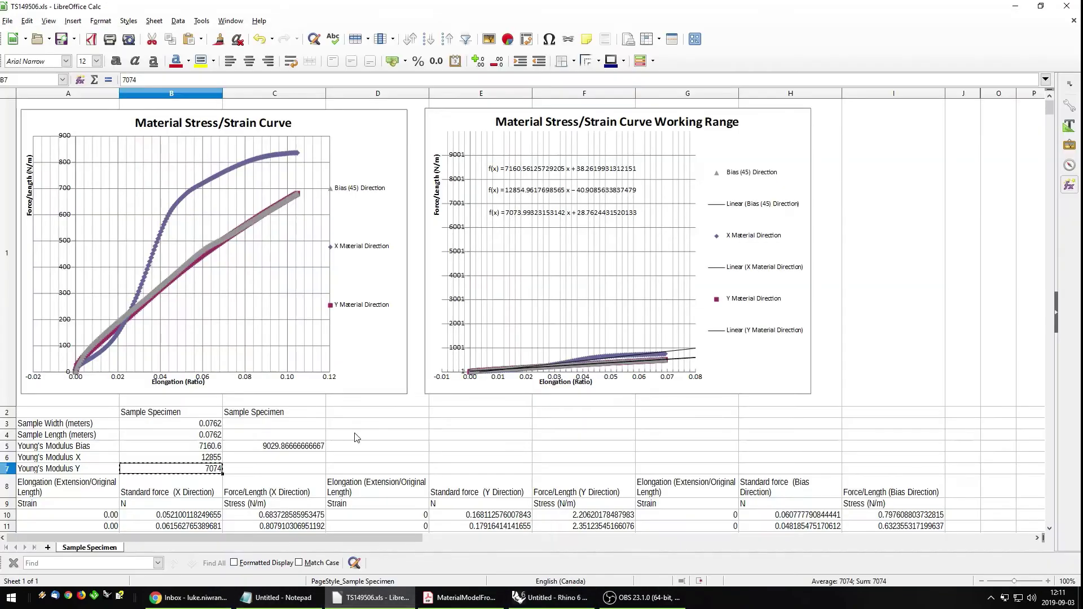
click(376, 446)
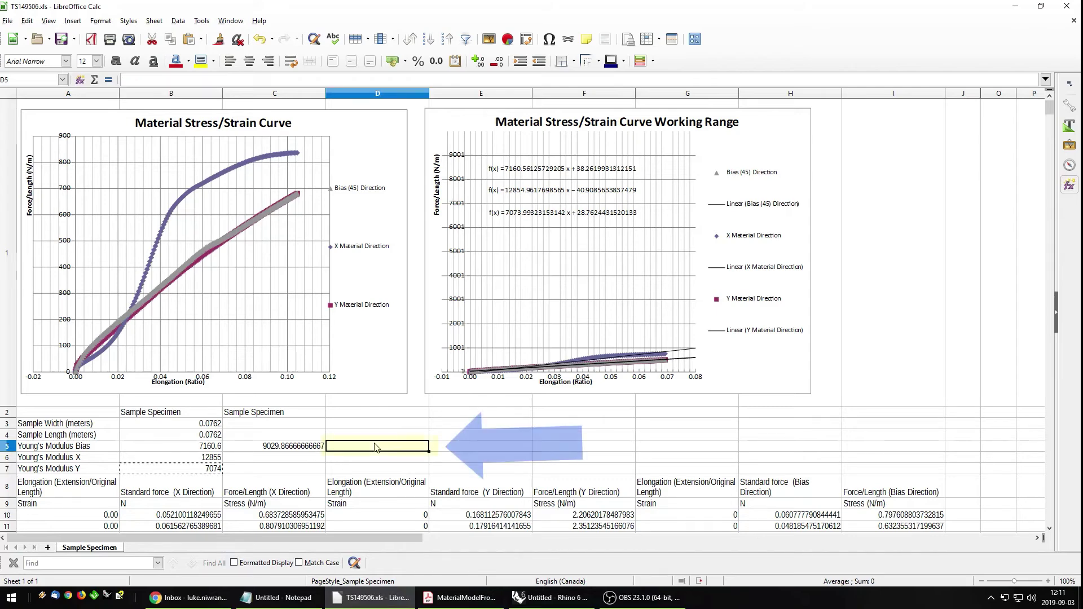
text(=)
key(Left)
key(Left)
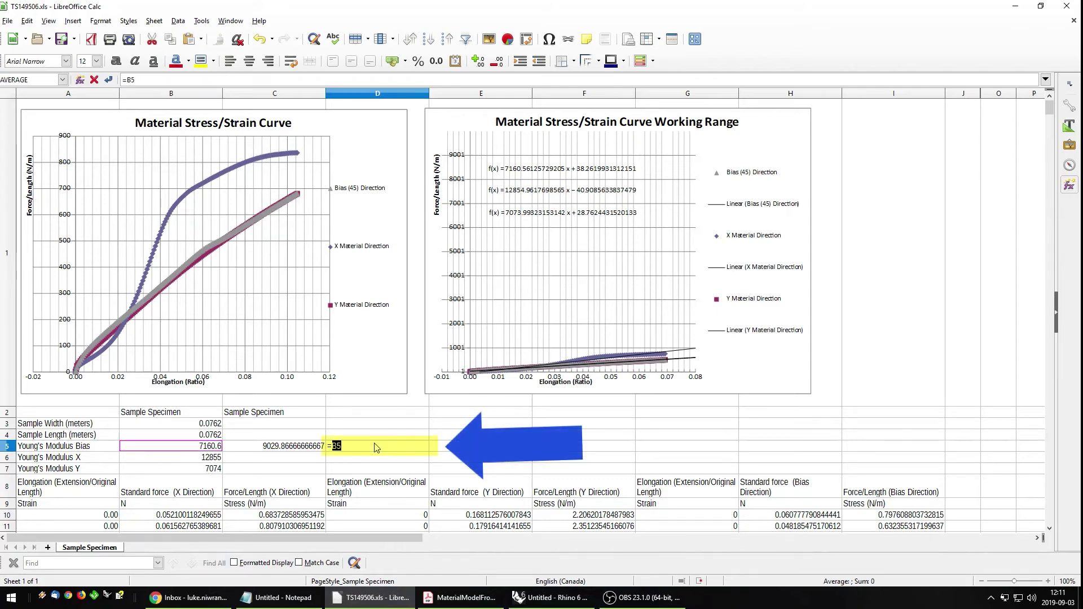
text(/4)
key(Return)
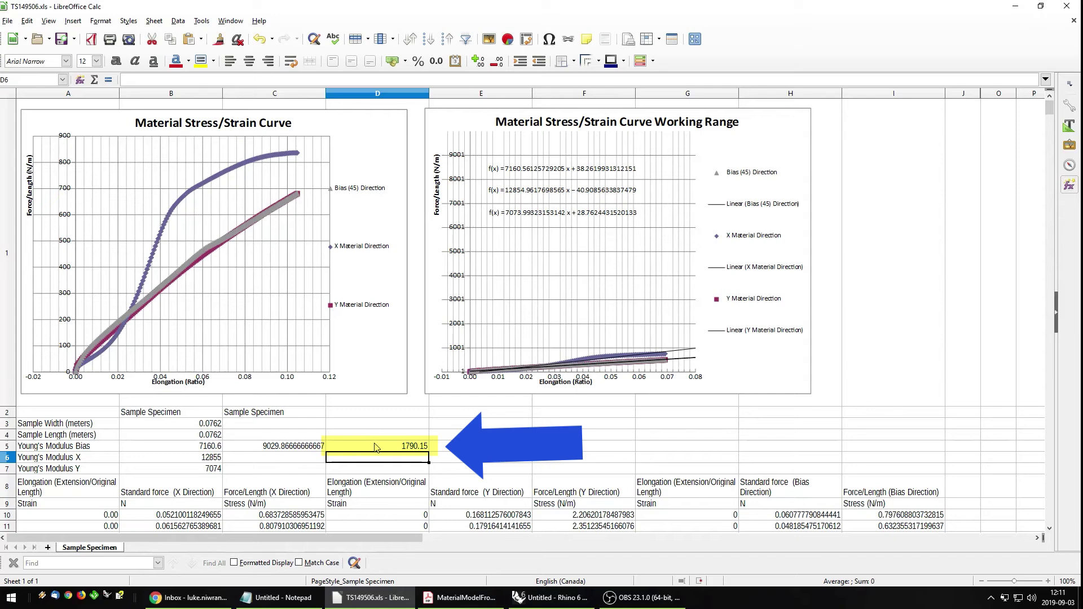
- Copy the shear modulus 1790.15 from D5 into the Linear Orthotropic metric's Shear Modulus in Rhino
click(401, 445)
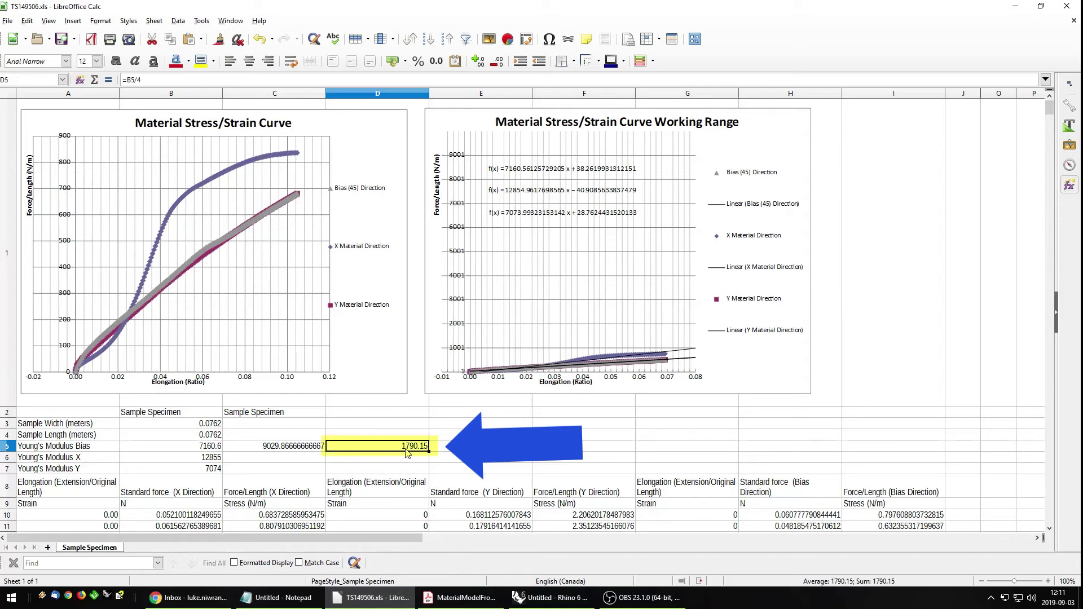
key(ctrl+c)
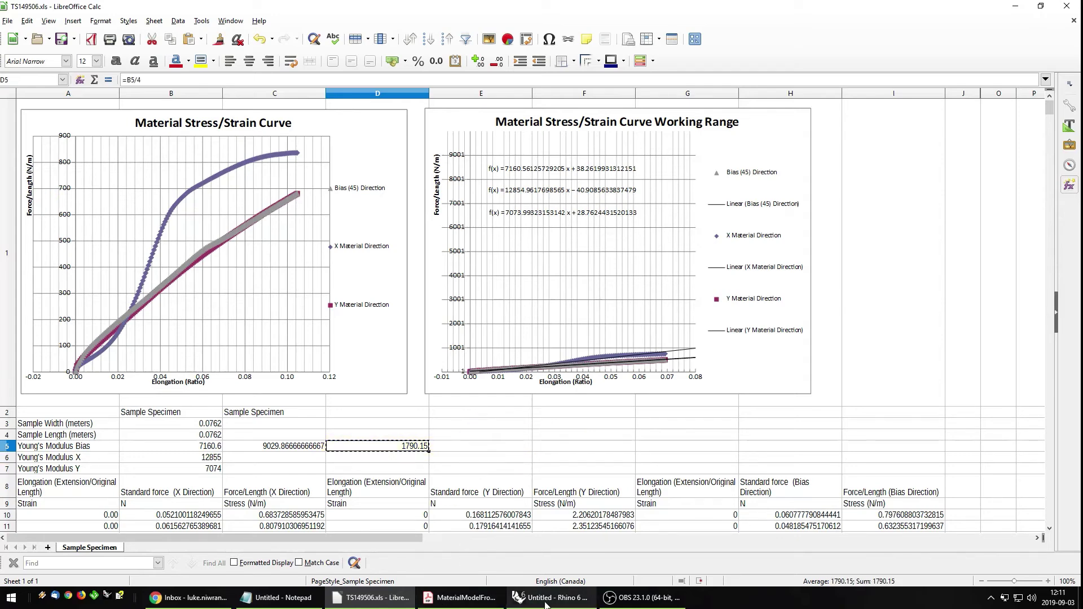
click(550, 597)
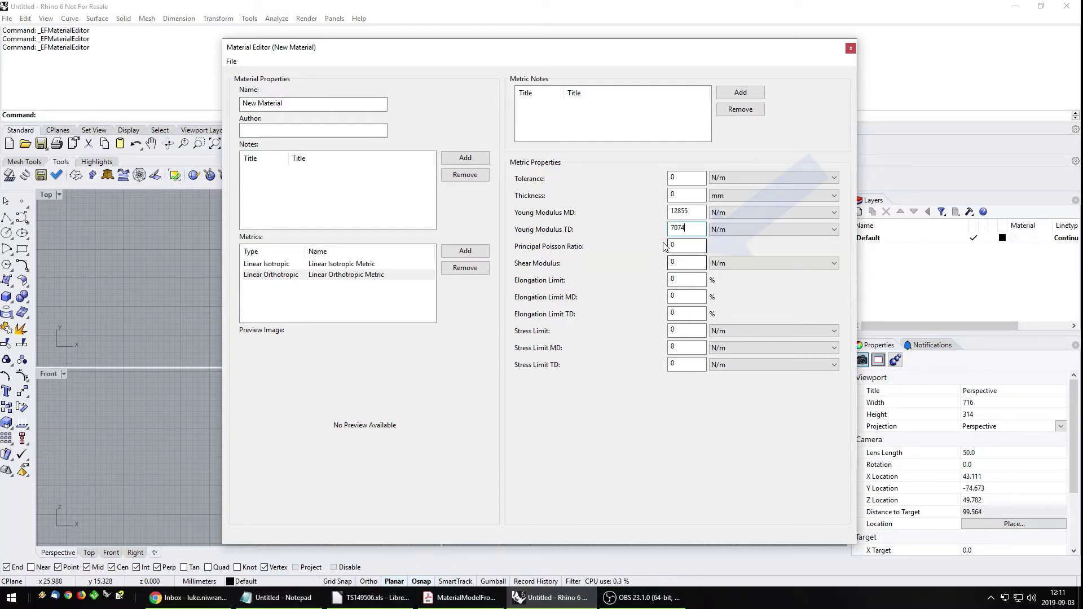
double_click(691, 264)
key(ctrl+v)
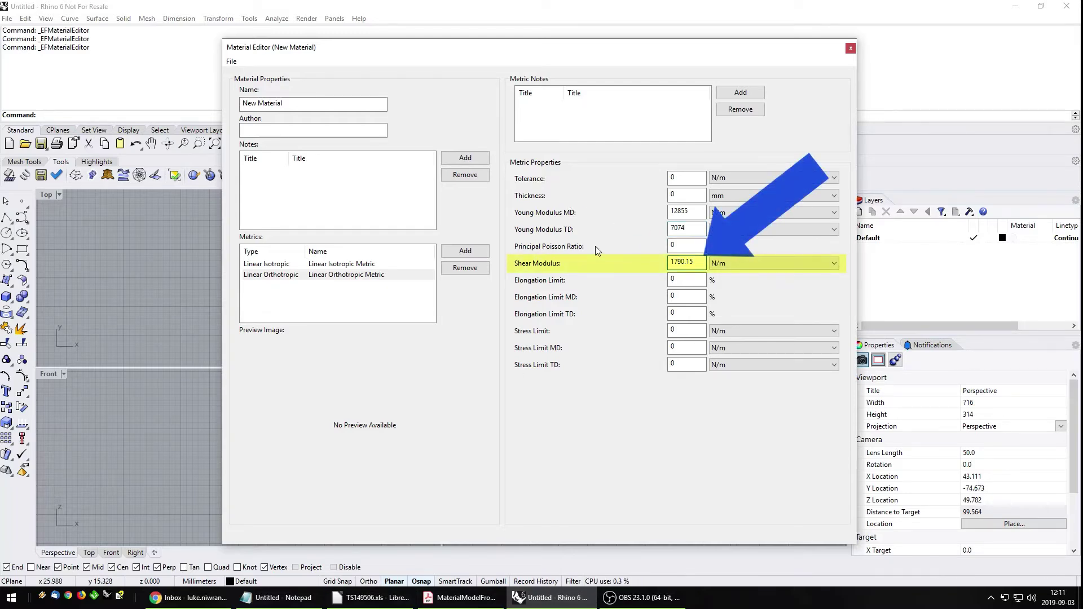
- Check the orthotropic parameters in the PDF, then set the Linear Orthotropic metric's Thickness to 1 mm in Rhino
click(460, 599)
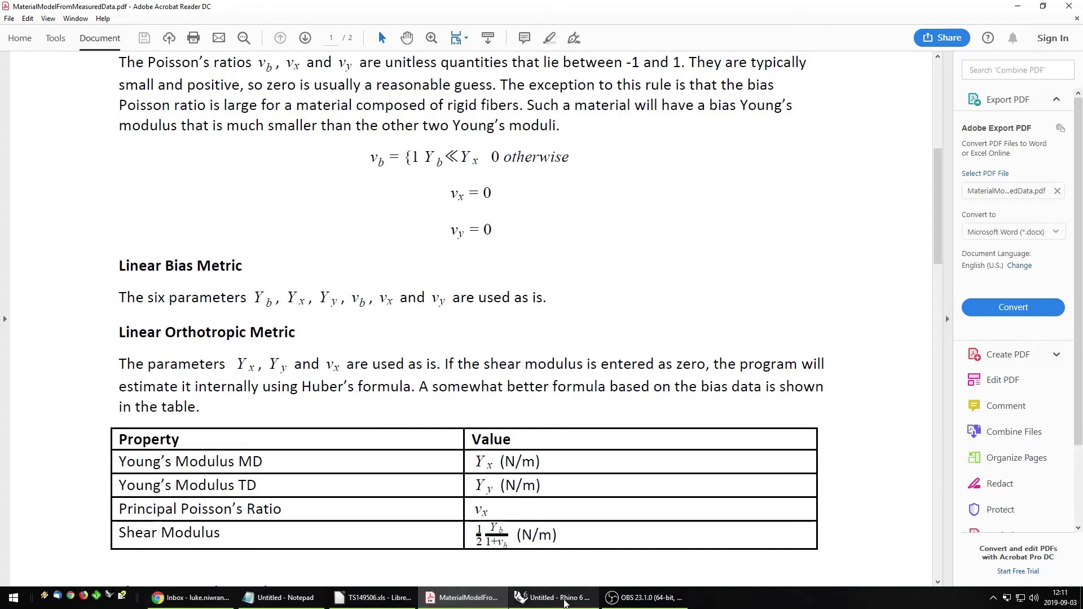
click(567, 601)
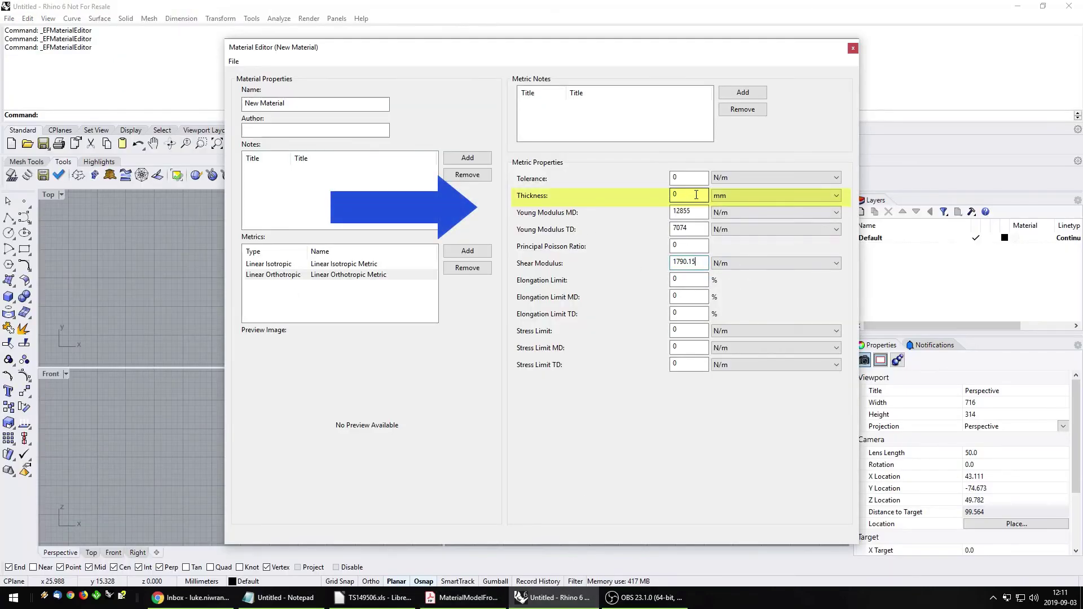
double_click(677, 196)
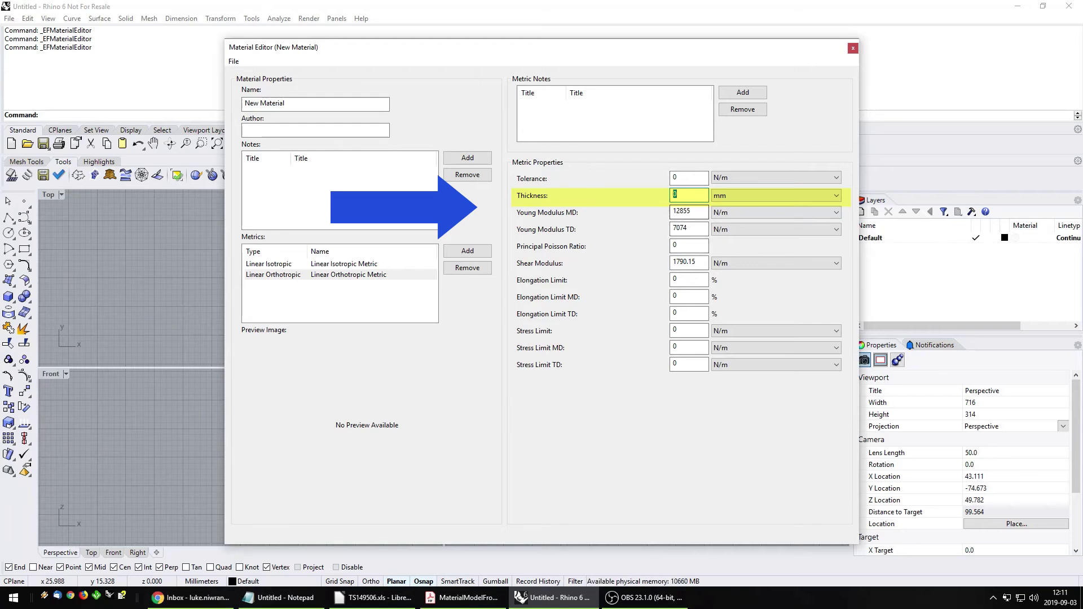
text(1)
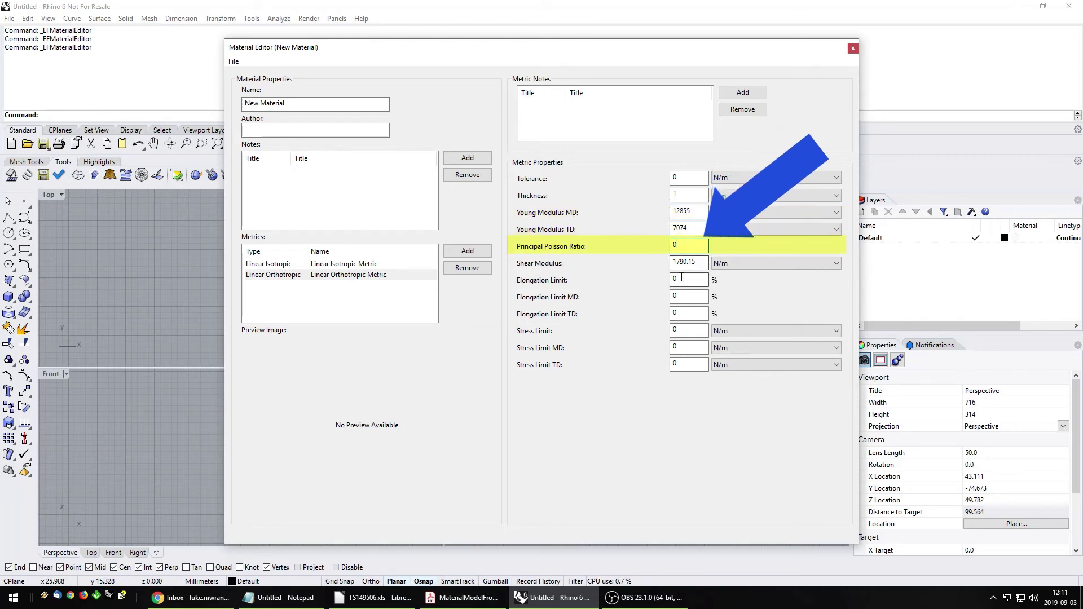
drag(671, 264, 700, 266)
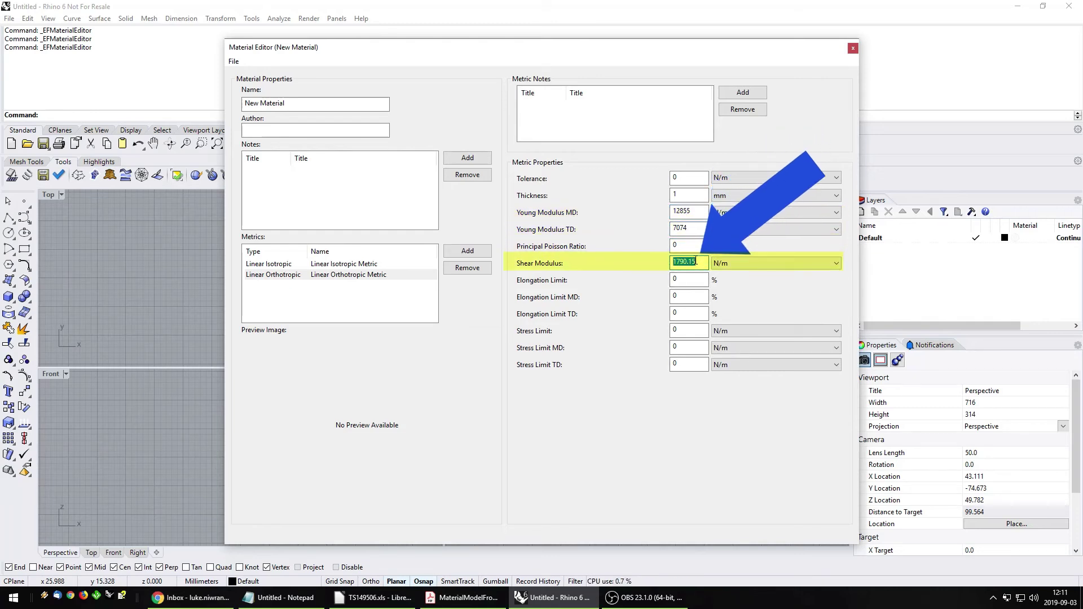
click(696, 261)
double_click(699, 262)
click(703, 262)
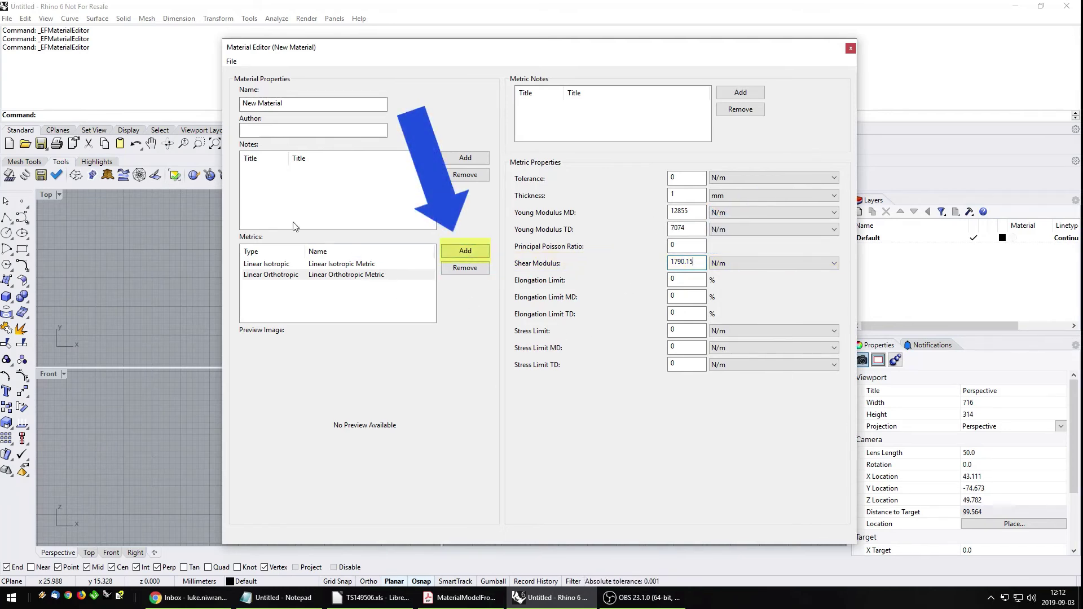
- Add a Linear Bias metric to the material and set its Thickness to 1 mm
click(466, 250)
click(506, 291)
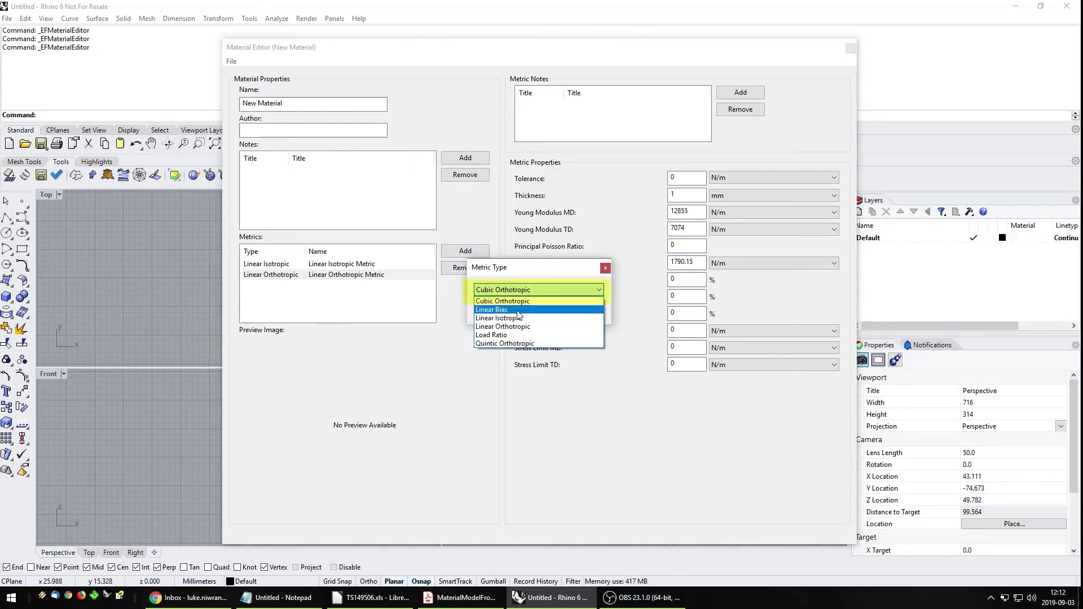
click(519, 309)
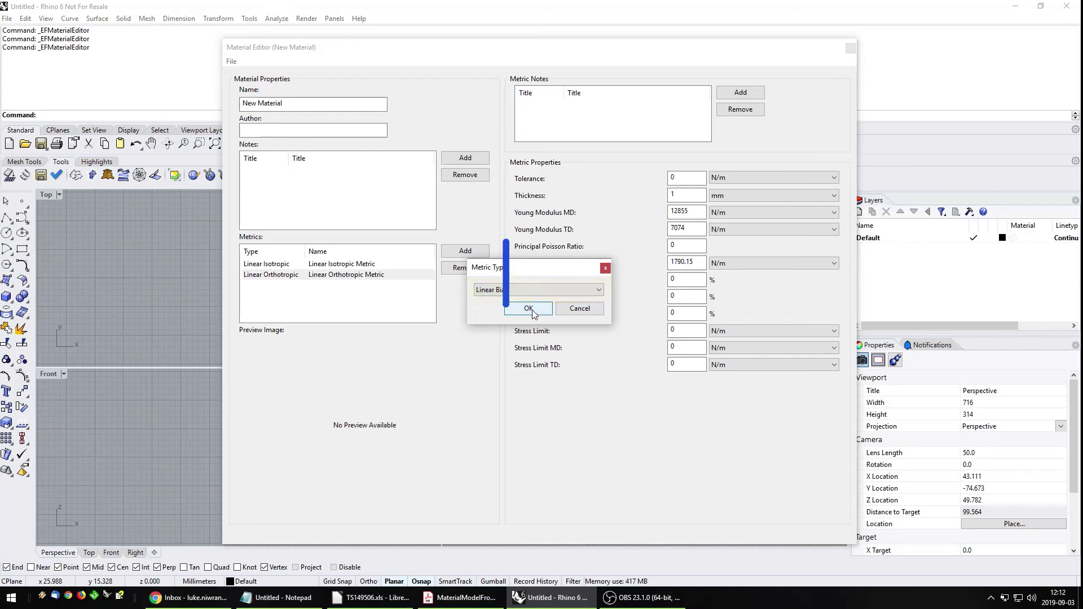
click(531, 310)
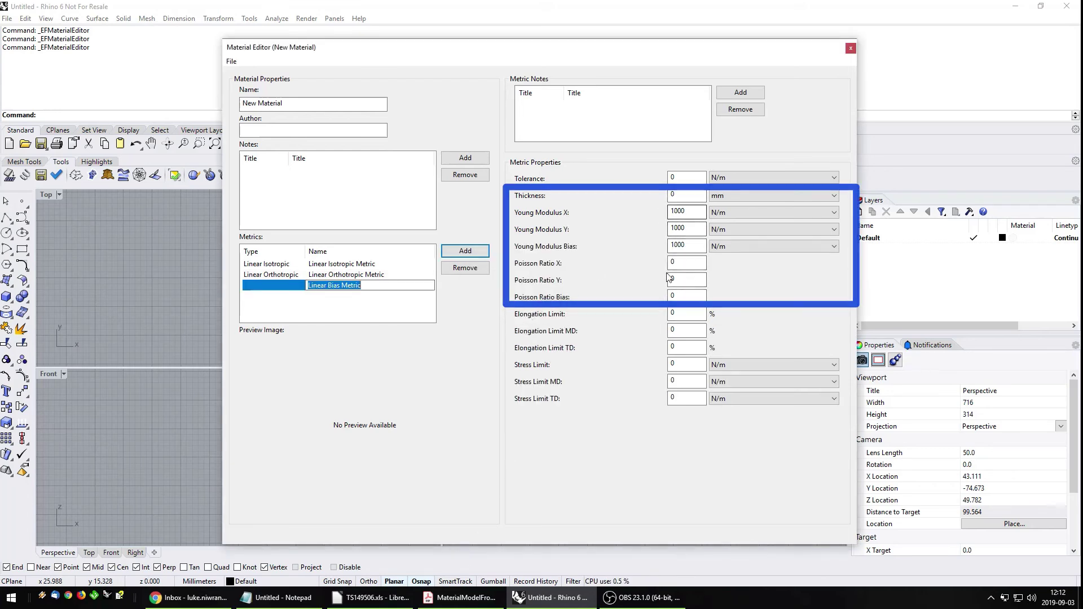
click(679, 195)
text(1)
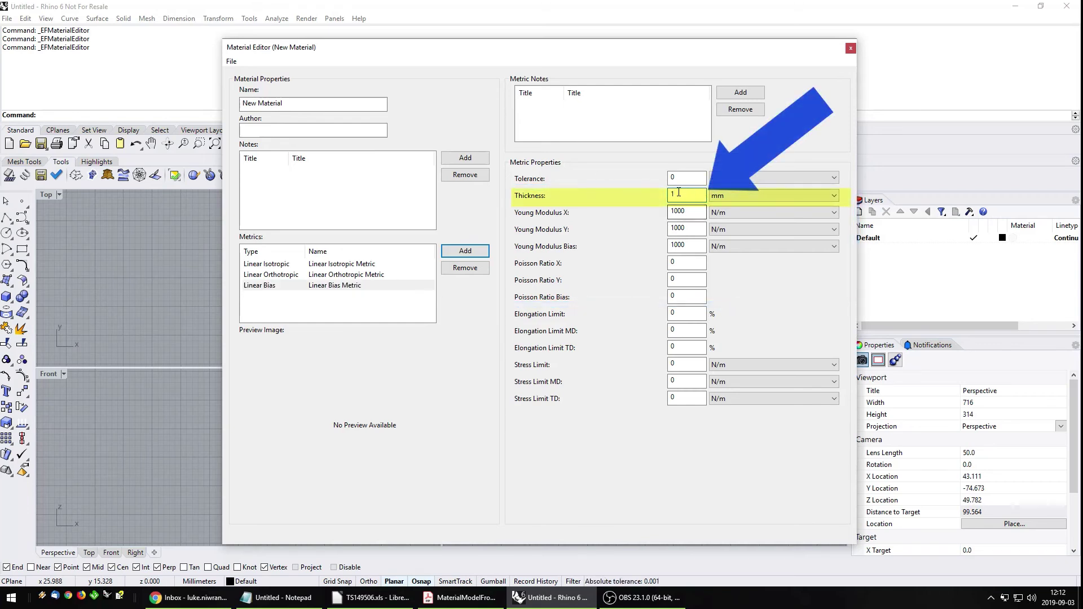
- Copy Young's Modulus X 12855 and Y 7074 from the Calc spreadsheet into the Linear Bias metric's Young Modulus X and Y in Rhino
click(682, 212)
click(369, 597)
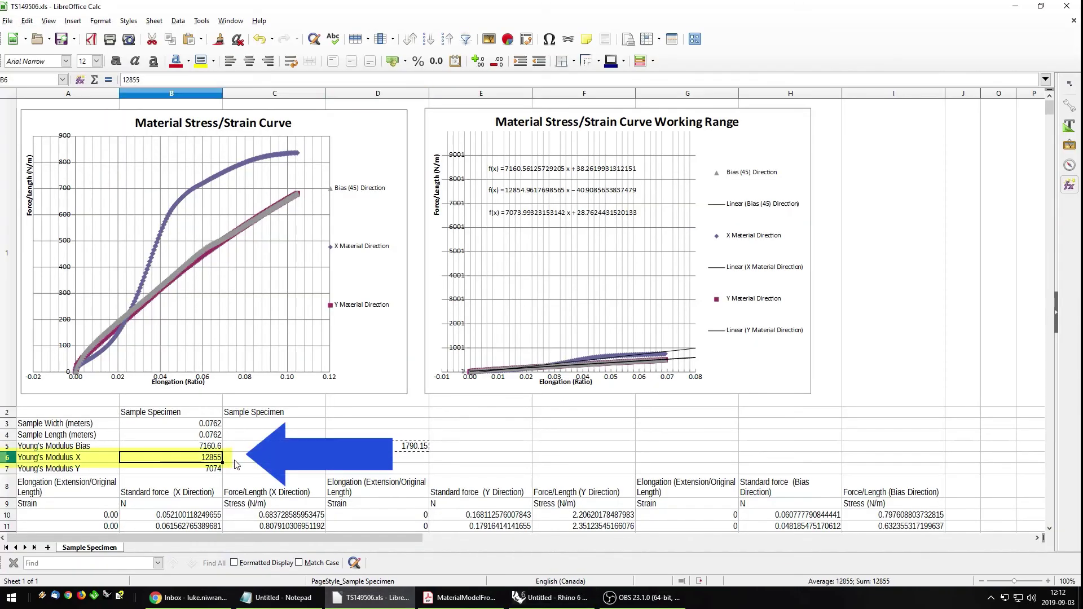
click(549, 597)
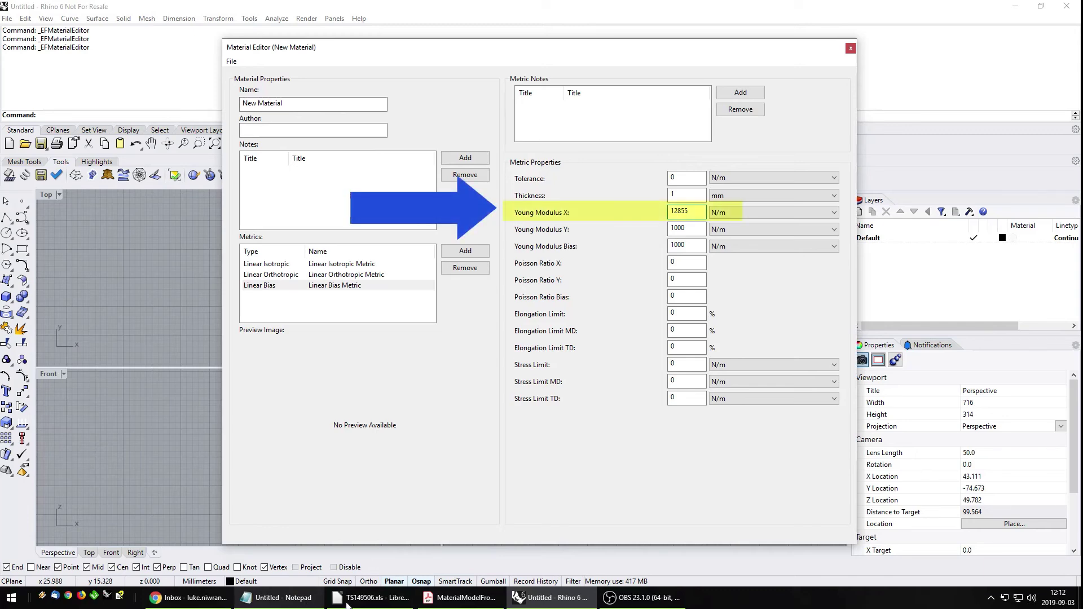
click(348, 600)
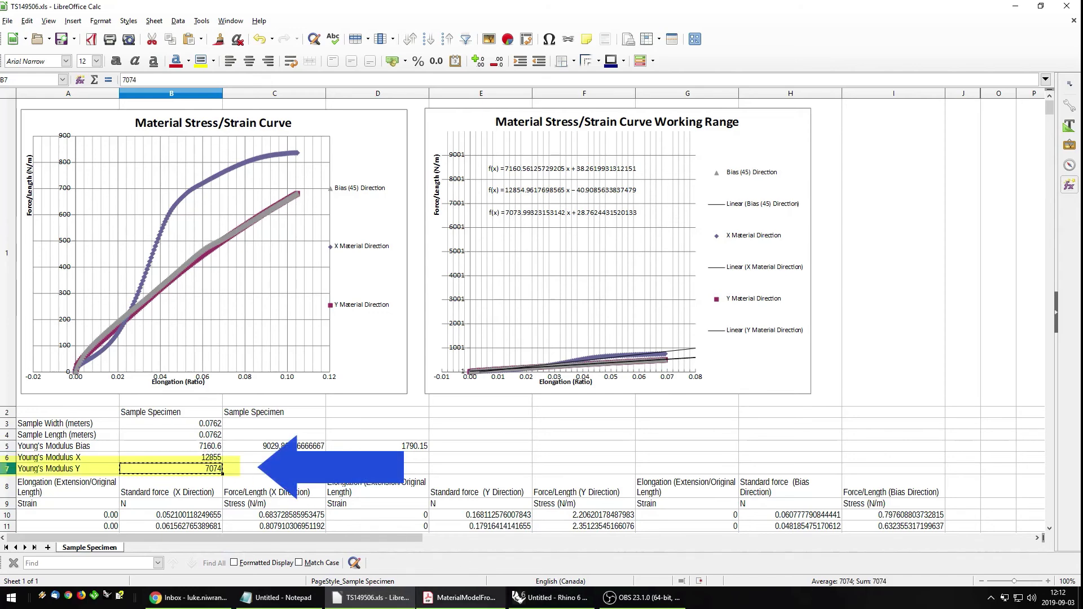
click(550, 598)
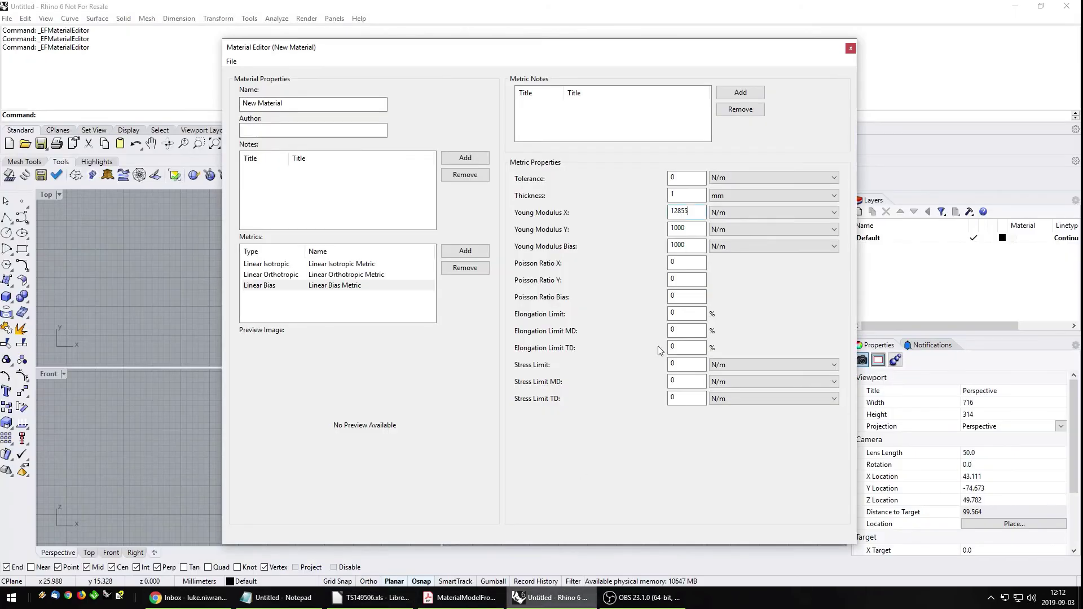
key(Tab)
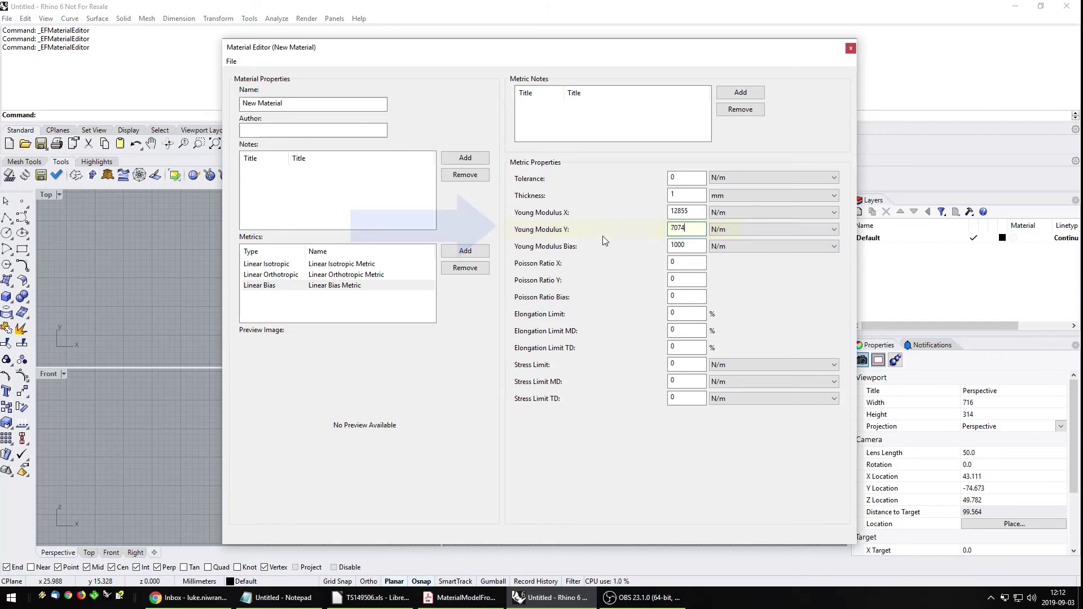
- Copy the Young's Modulus Bias value 7160.6 from the Calc spreadsheet into the Linear Bias metric's Young Modulus Bias in Rhino
click(372, 597)
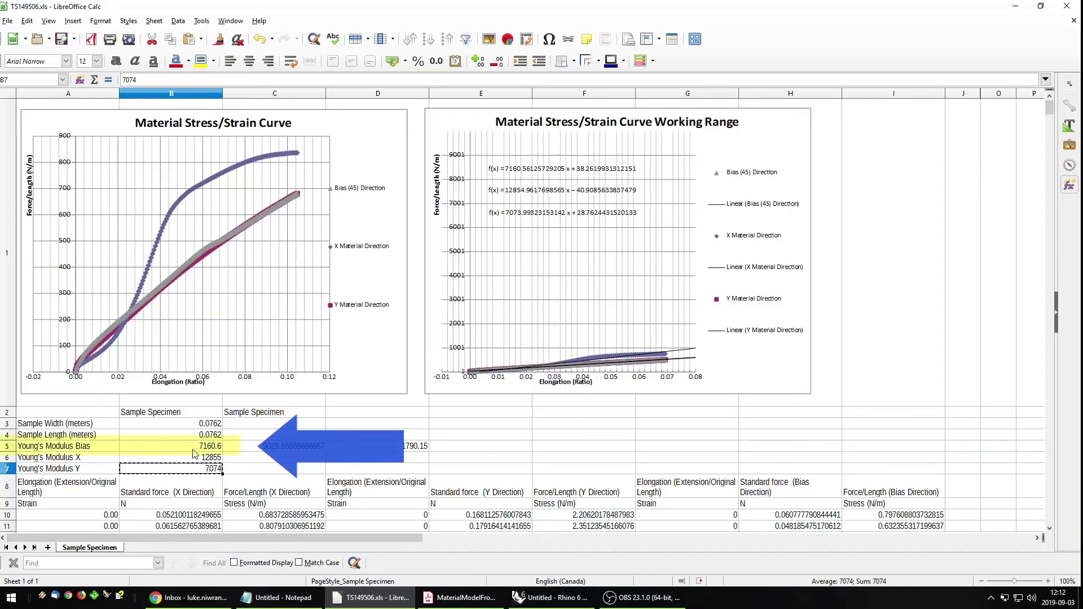
click(553, 597)
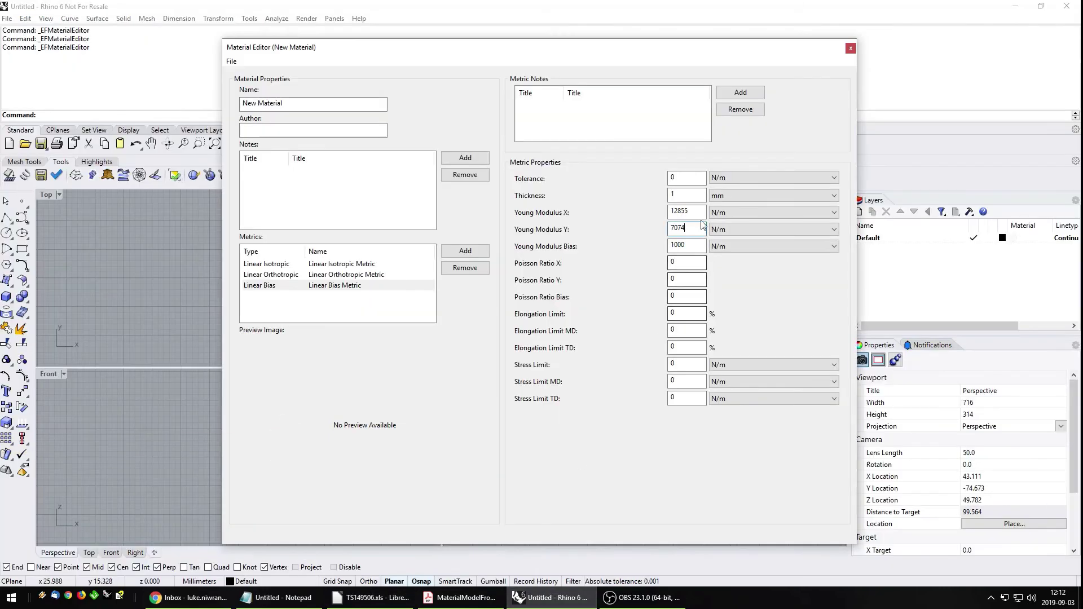
drag(699, 212, 655, 212)
double_click(696, 244)
key(ctrl+v)
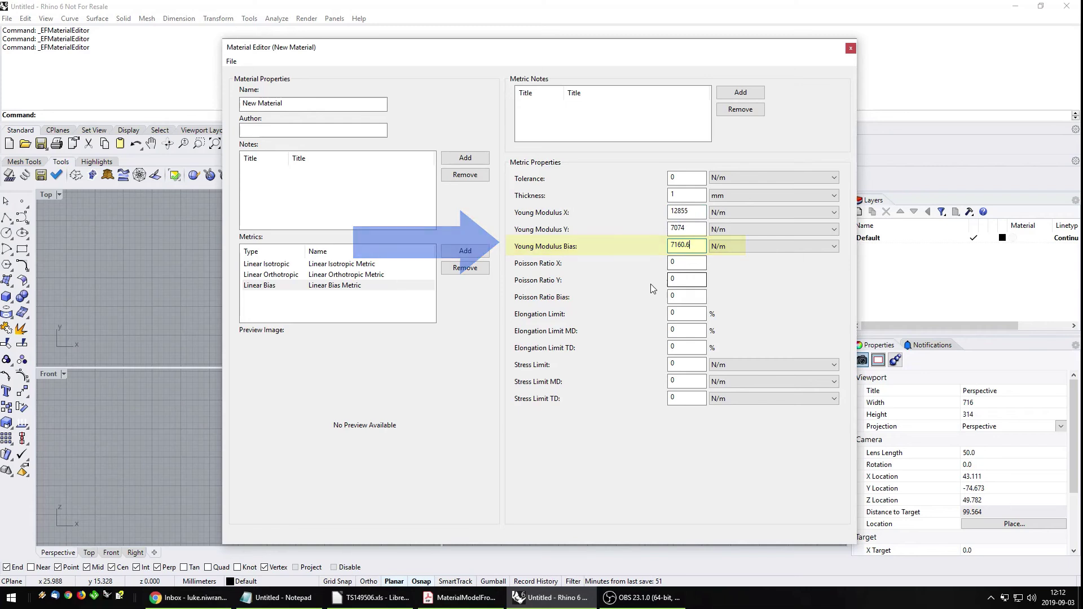
- Check the Poisson's ratio rules in the PDF and the moduli in Calc, then set the Linear Bias metric's Poisson Ratio Bias to 1 in Rhino
mouse_move(697, 265)
mouse_down()
mouse_move(659, 264)
mouse_move(653, 276)
mouse_up()
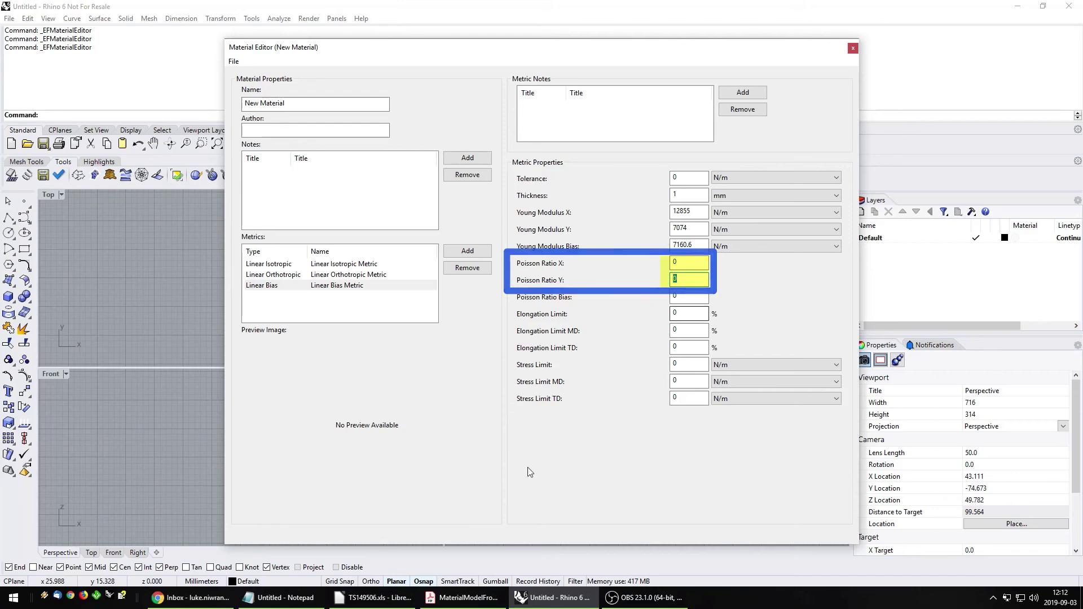
click(463, 597)
click(481, 199)
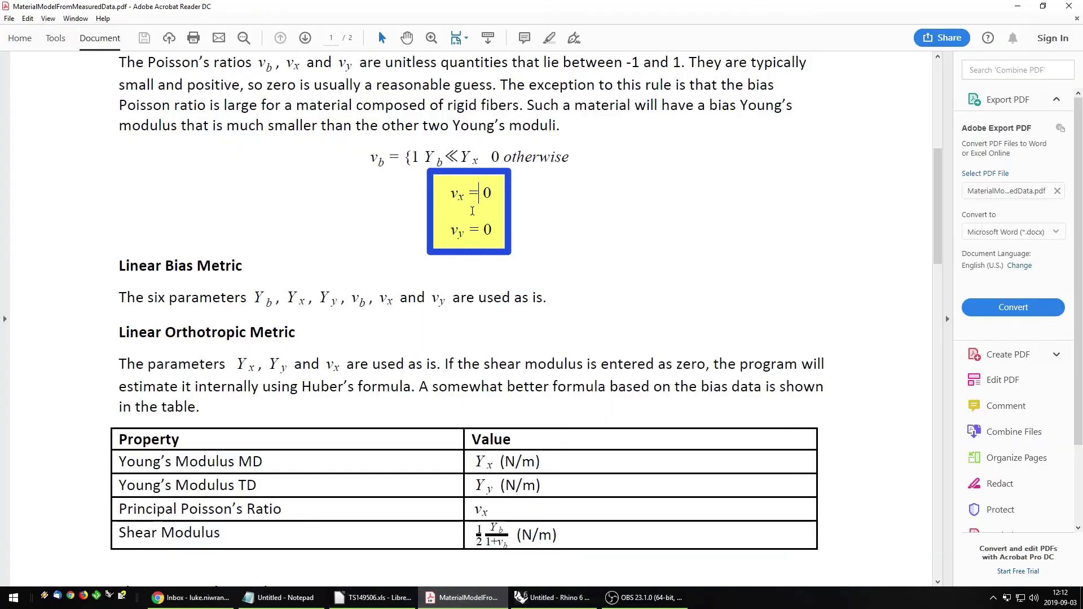
drag(367, 158, 385, 159)
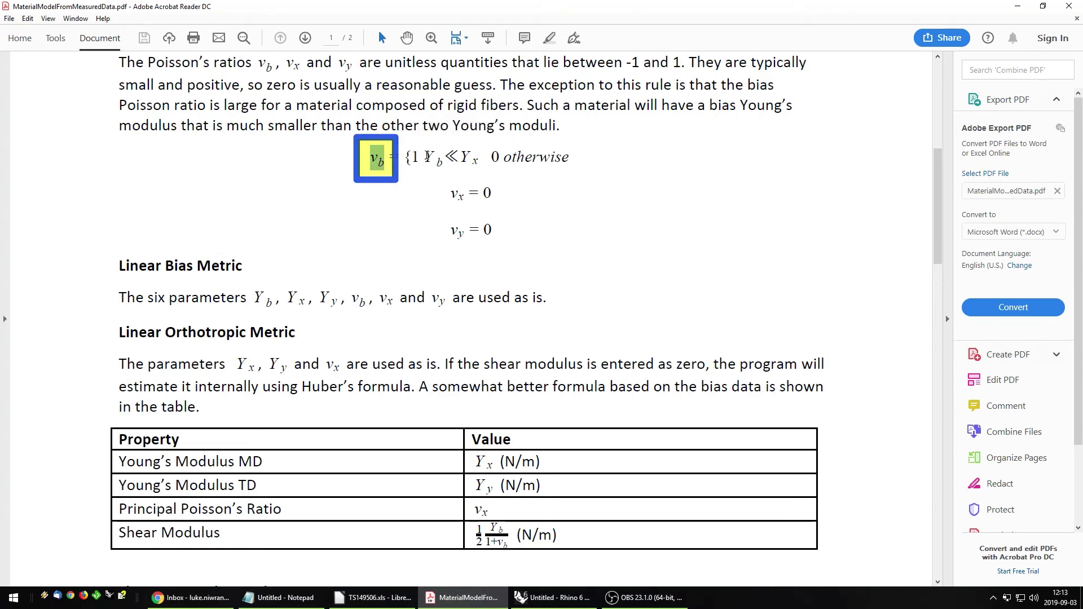
click(431, 156)
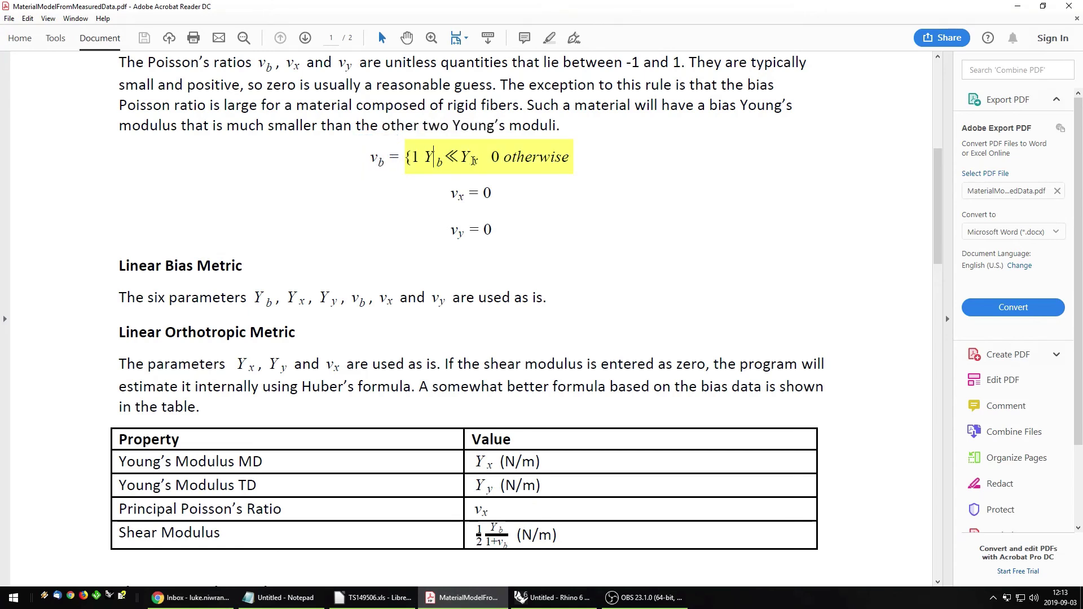
drag(417, 155, 422, 158)
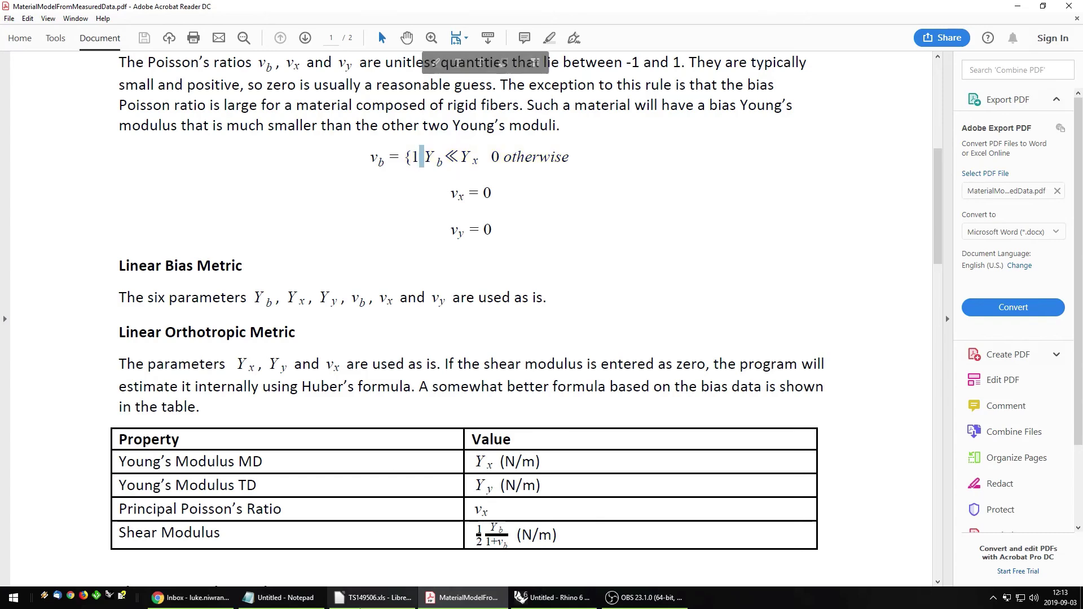
click(325, 608)
click(375, 598)
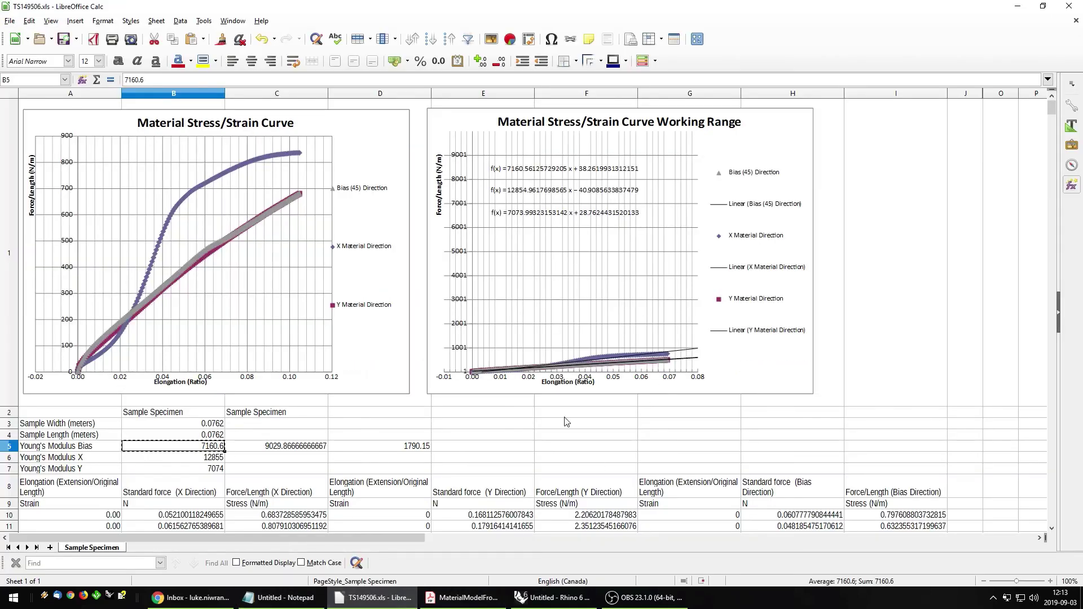
click(556, 599)
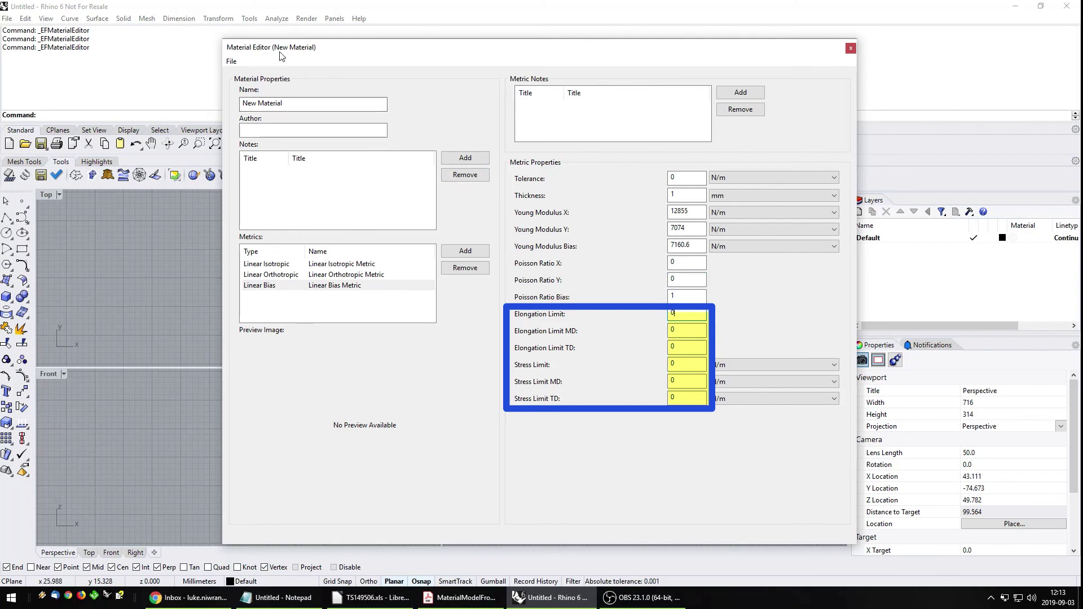
- Start saving the material as a new file and name it New Material
click(232, 61)
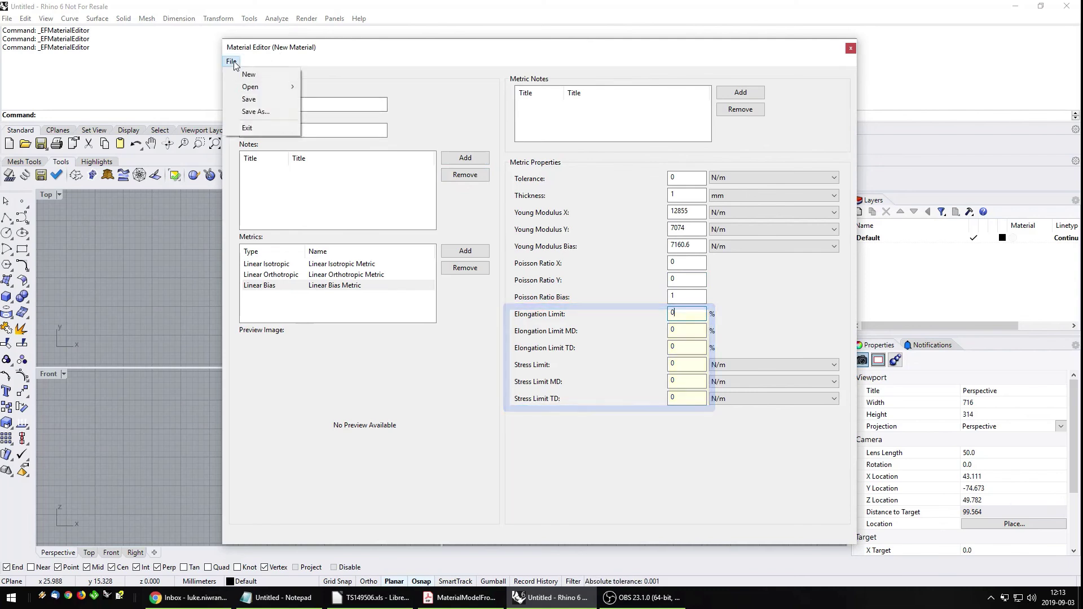
click(258, 111)
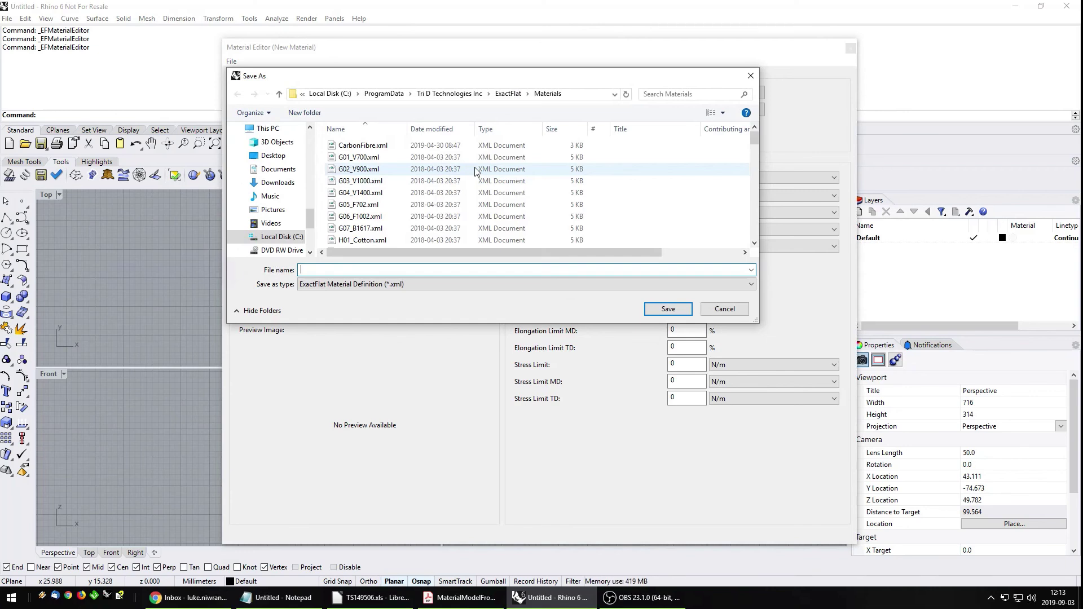
text(New Ma)
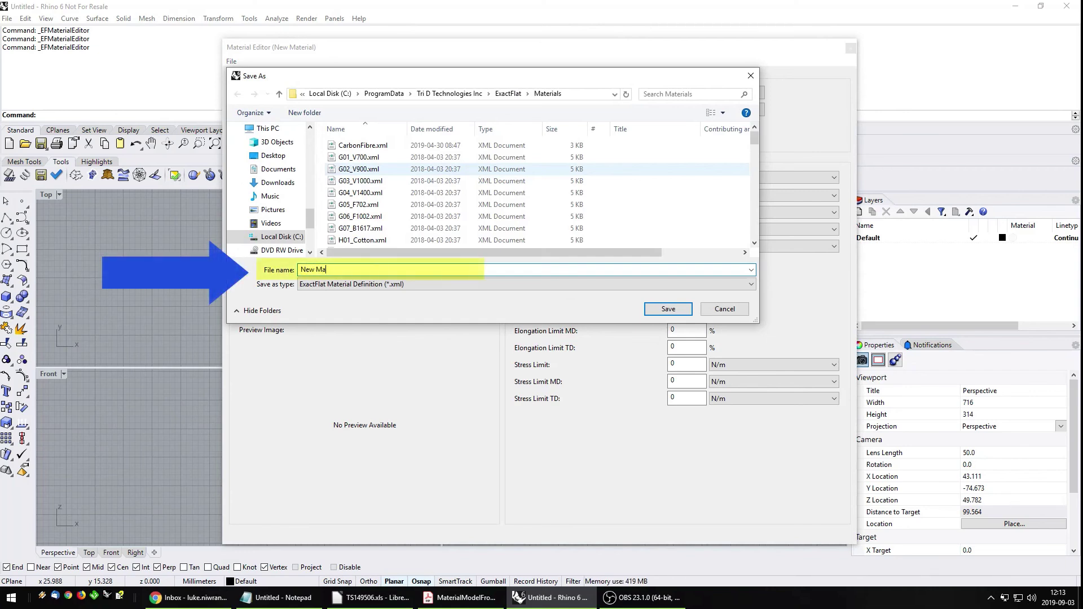
text(terial)
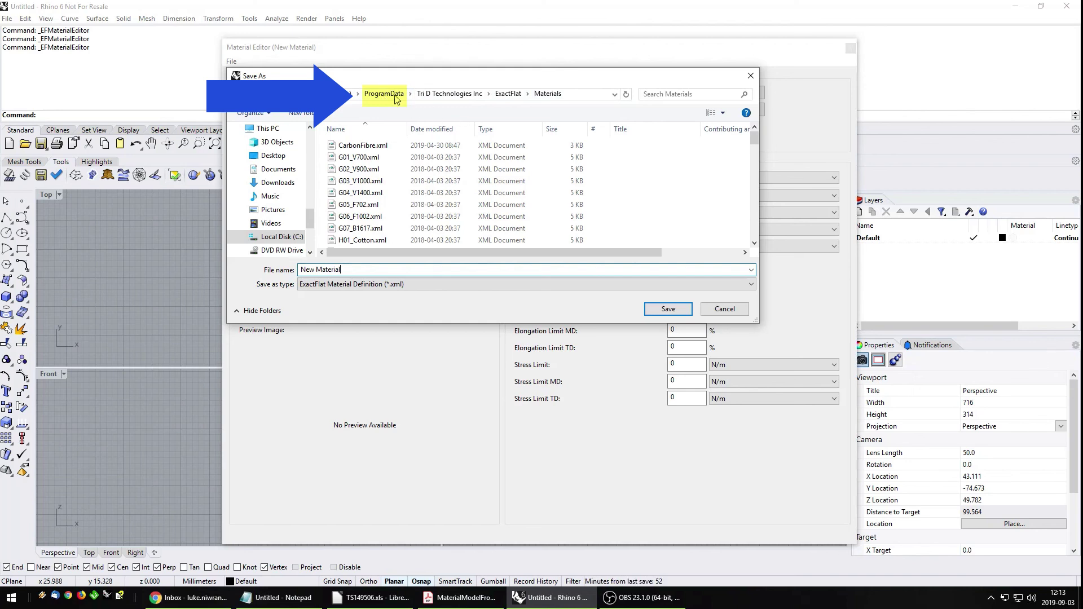
- Change the save location to the %ProgramData% folder
click(590, 95)
text(C:)
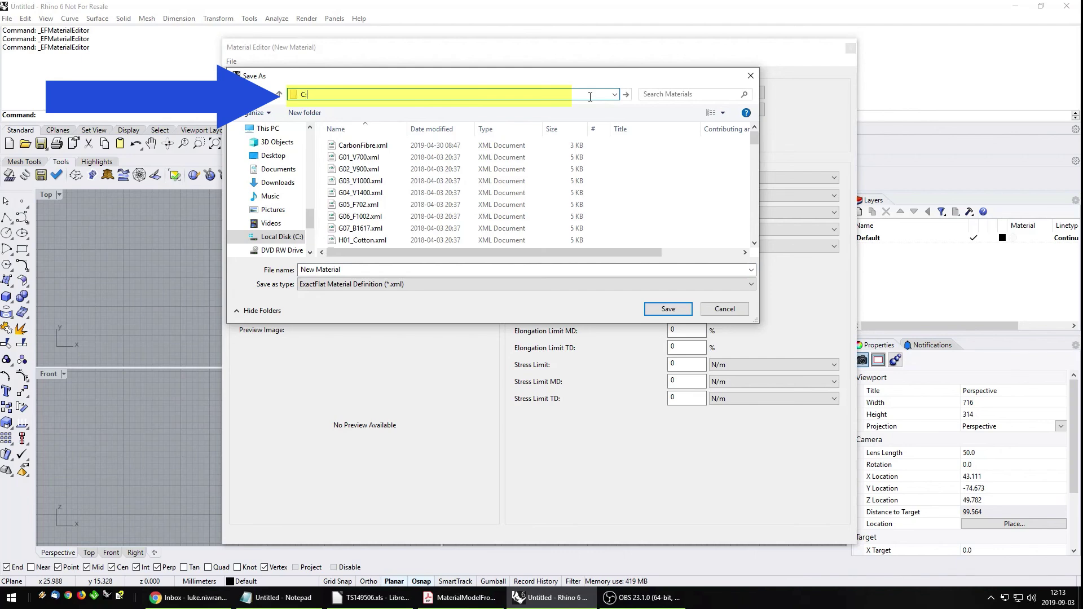
text(\ProgramData)
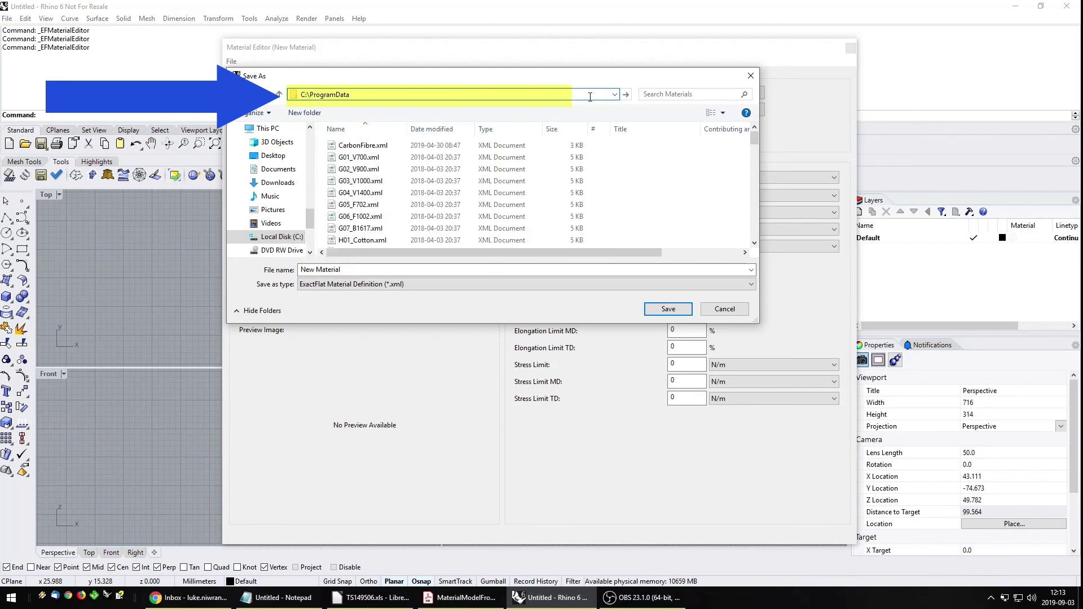
key(ctrl+a)
text(%)
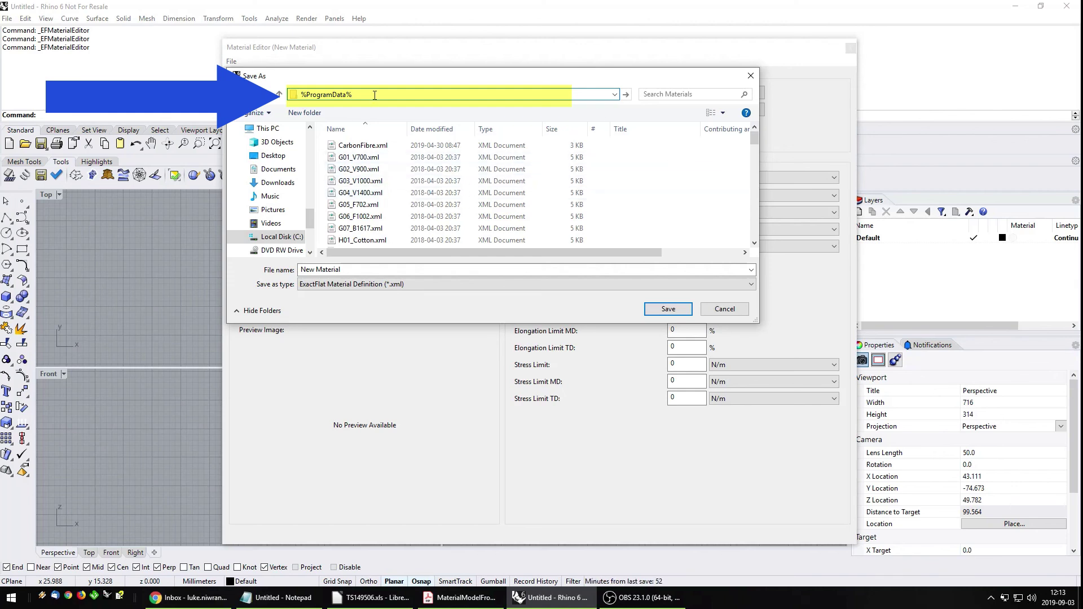
key(Return)
- Open the Tri D Technologies Inc folder's ExactFlat\Materials subfolder and save the material file there
scroll(373, 186, down, 8)
click(369, 159)
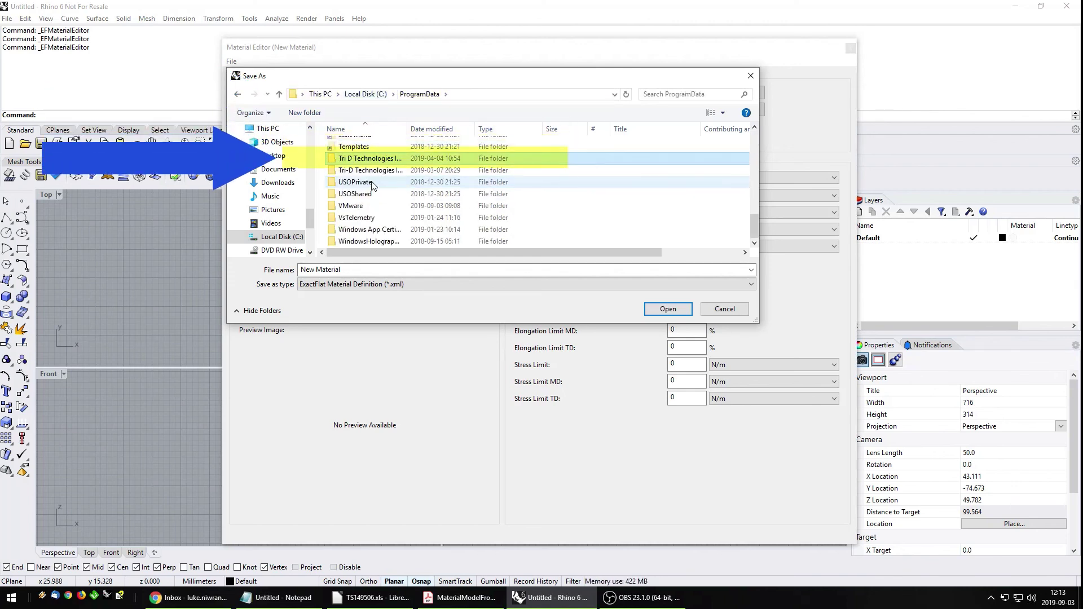
key(Return)
key(Down)
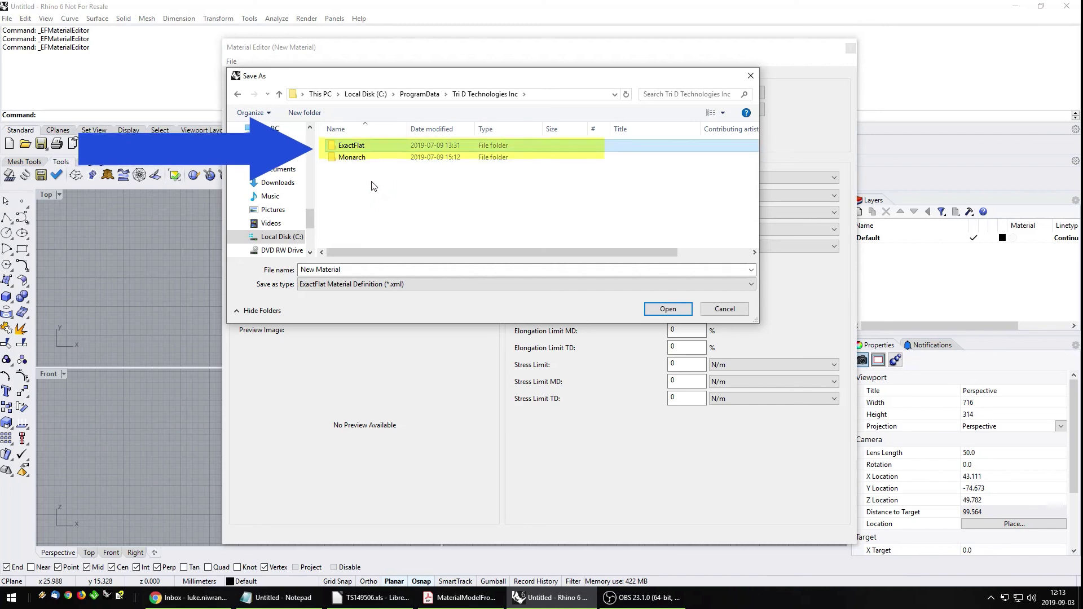
key(Return)
key(Down)
key(Down)
key(Return)
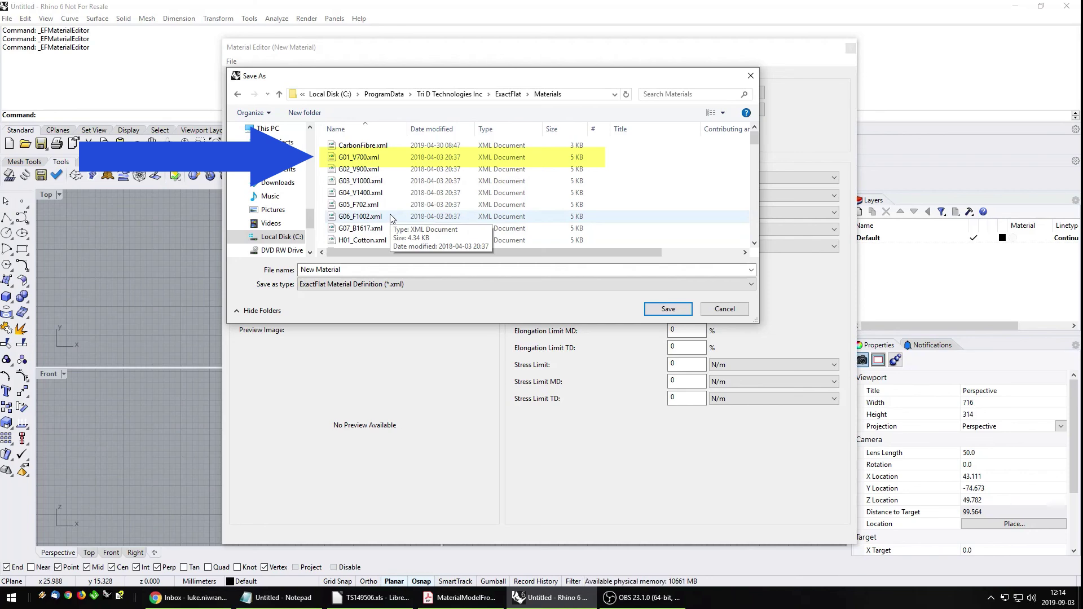
click(658, 311)
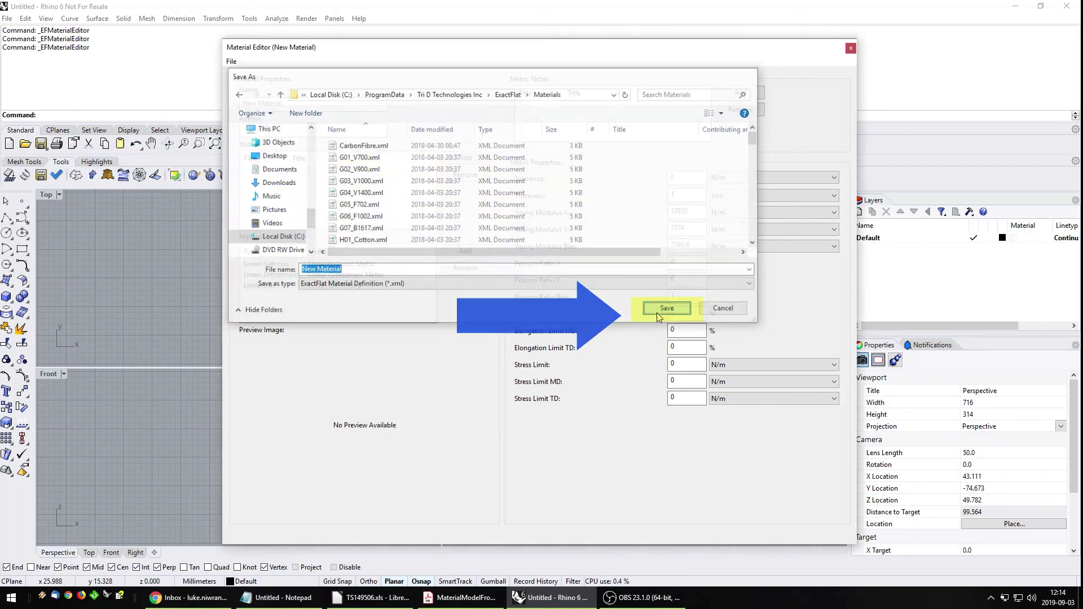